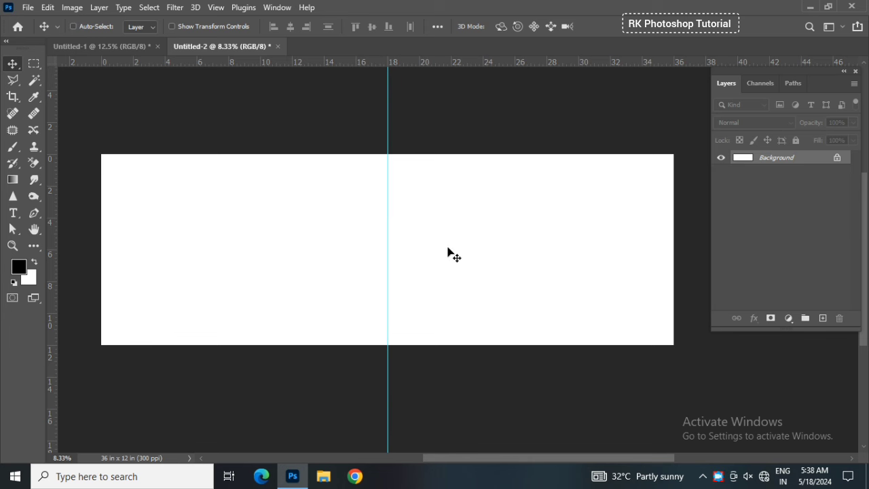
Zoom in and pan across the blank white 36x12 spread
scroll(448, 253, up, 1)
drag(497, 457, 432, 459)
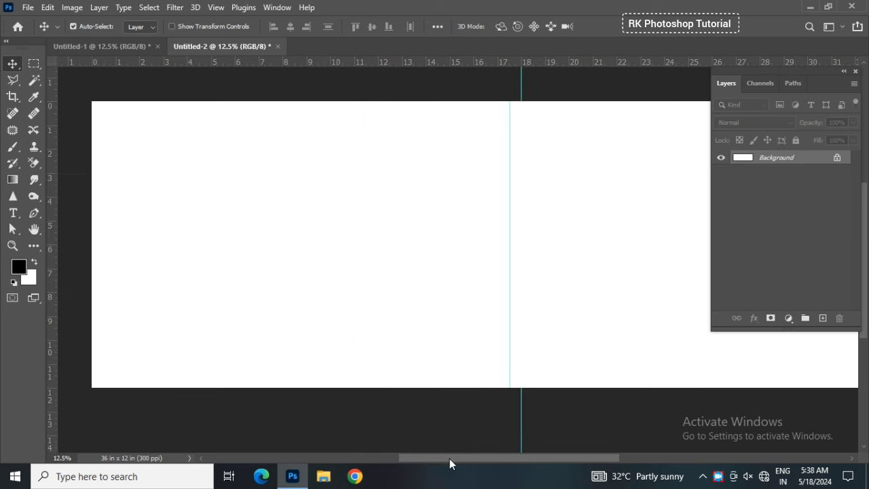
scroll(437, 450, up, 1)
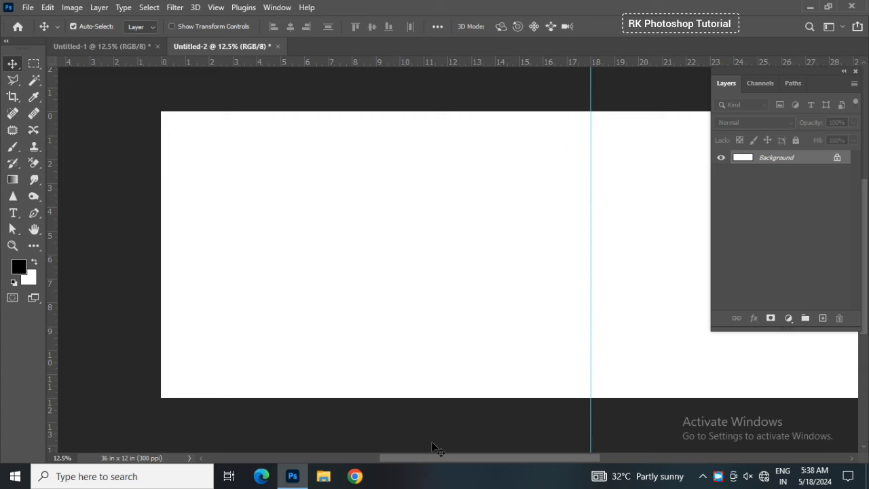
Draw a rectangle over the left half of the spread with the Rectangle Tool
click(34, 247)
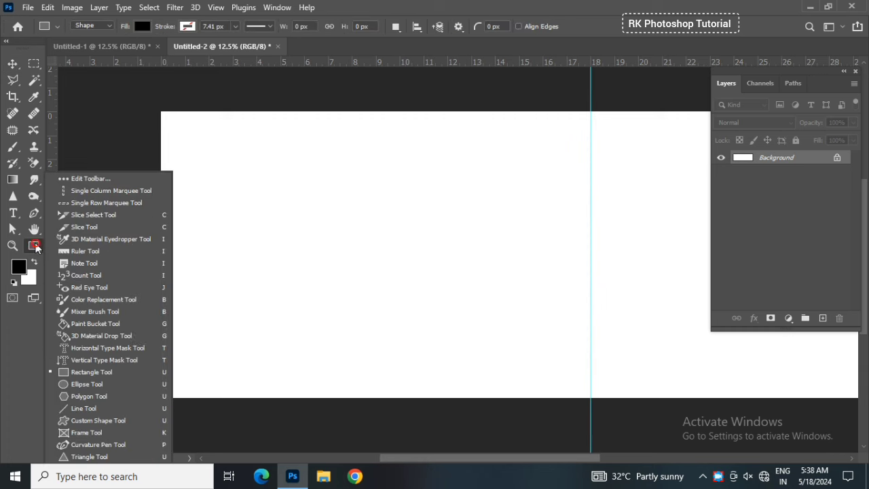
click(68, 373)
drag(157, 106, 591, 401)
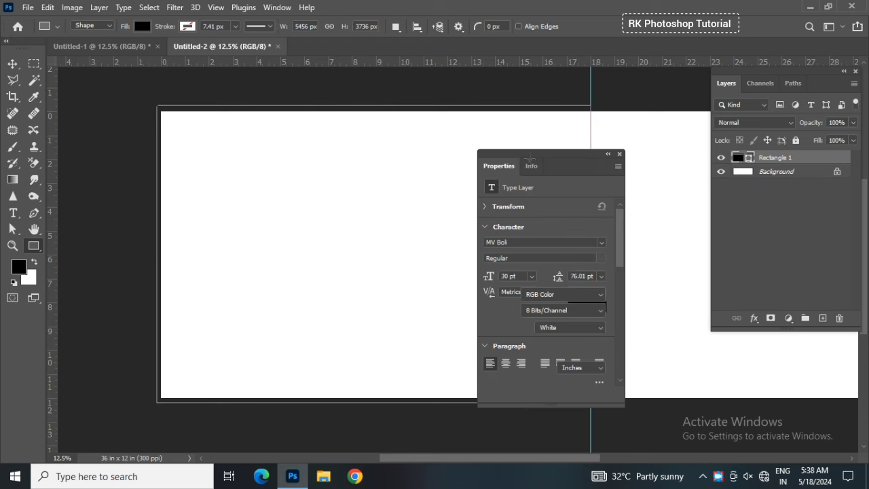
click(619, 152)
click(10, 64)
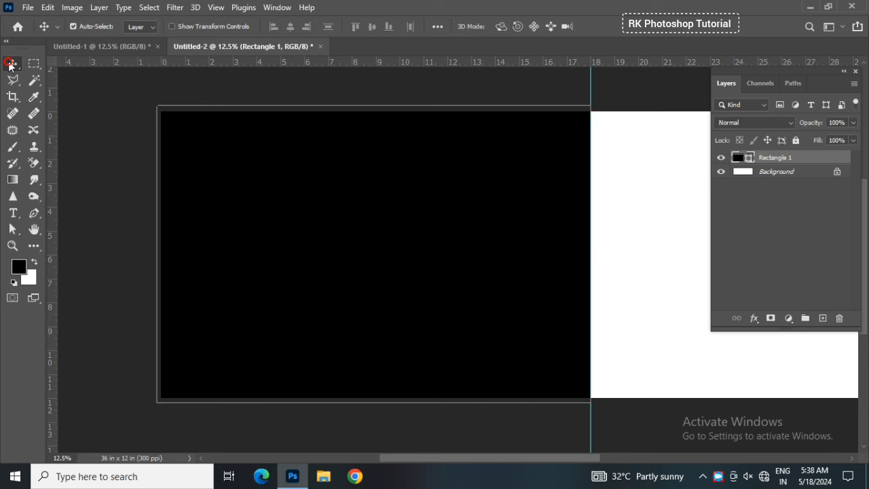
Give the rectangle a peach fill from the options-bar presets and zoom out
scroll(406, 234, up, 1)
click(35, 244)
click(77, 373)
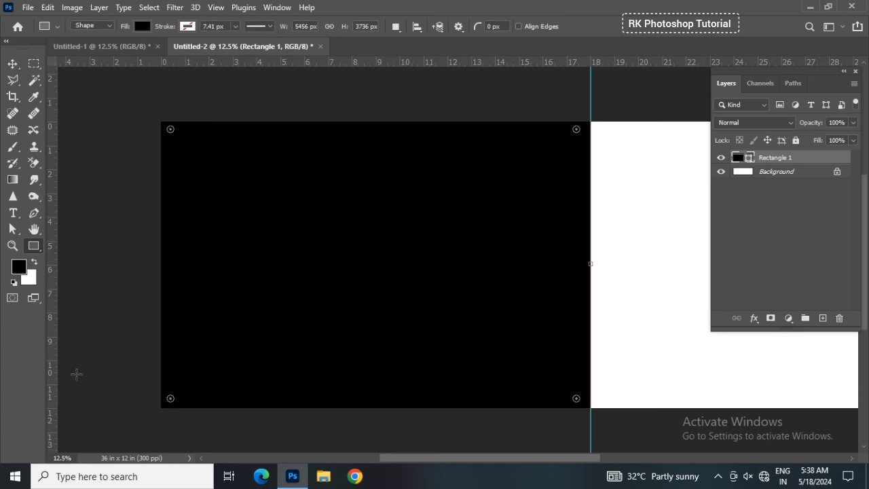
click(33, 246)
click(80, 374)
click(142, 27)
click(86, 94)
click(12, 64)
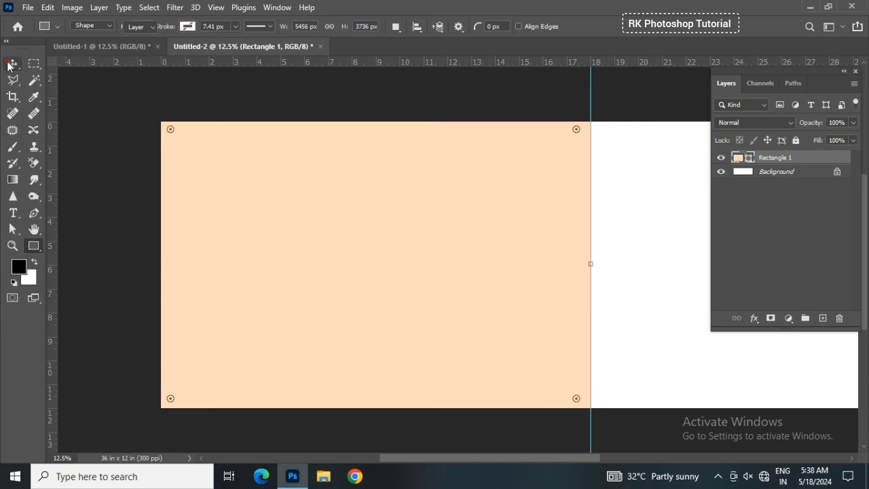
key(ctrl+minus)
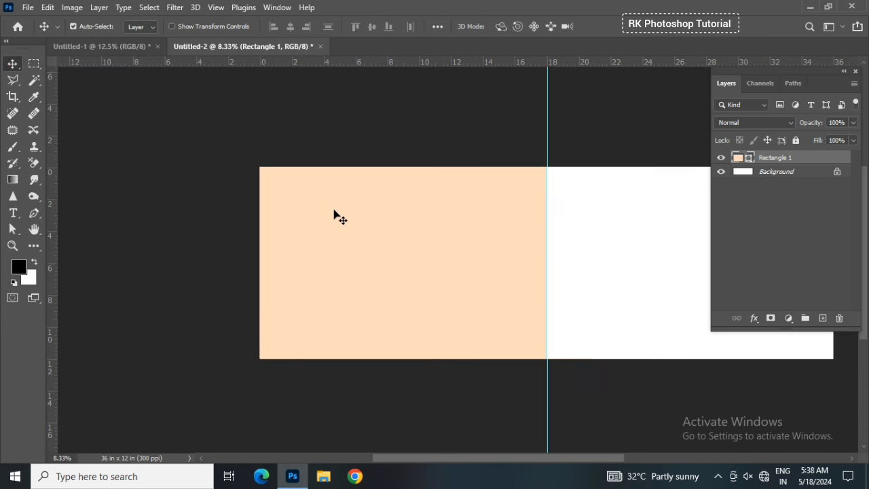
Free-transform the peach rectangle, pulling its right edge to the canvas's right edge
drag(470, 462, 518, 460)
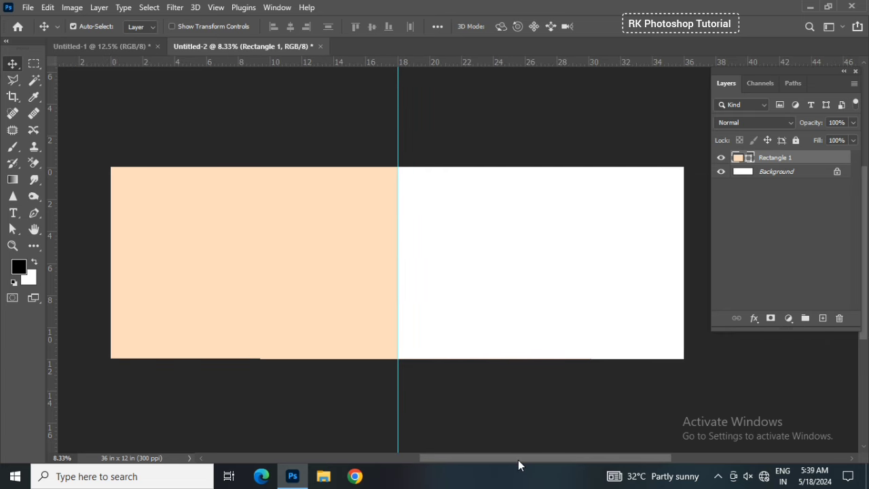
key(ctrl+t)
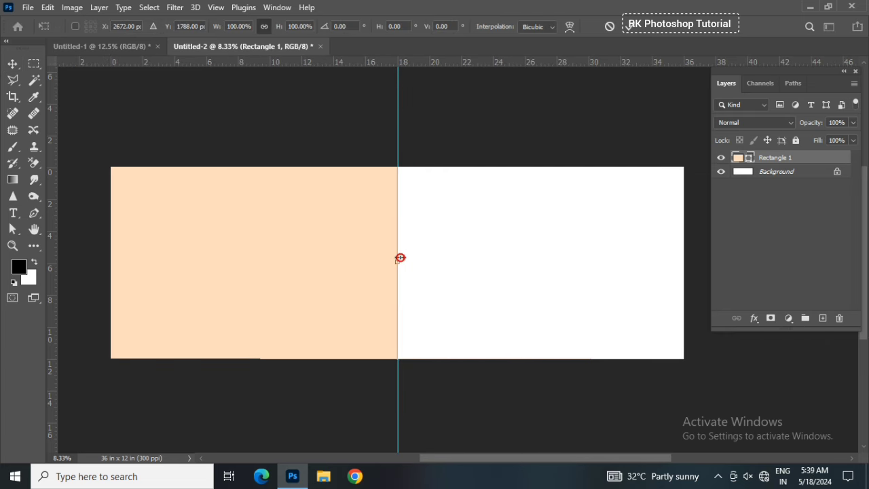
drag(399, 259, 690, 258)
key(Return)
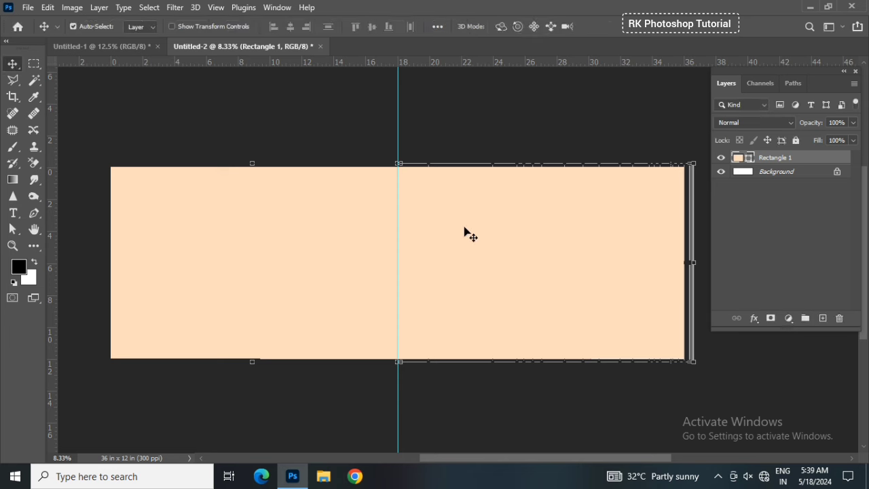
key(ctrl+plus)
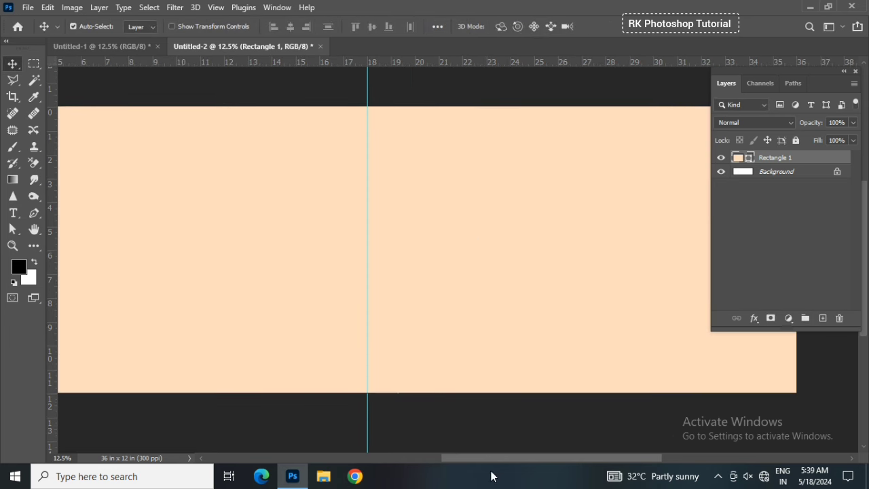
drag(499, 457, 418, 459)
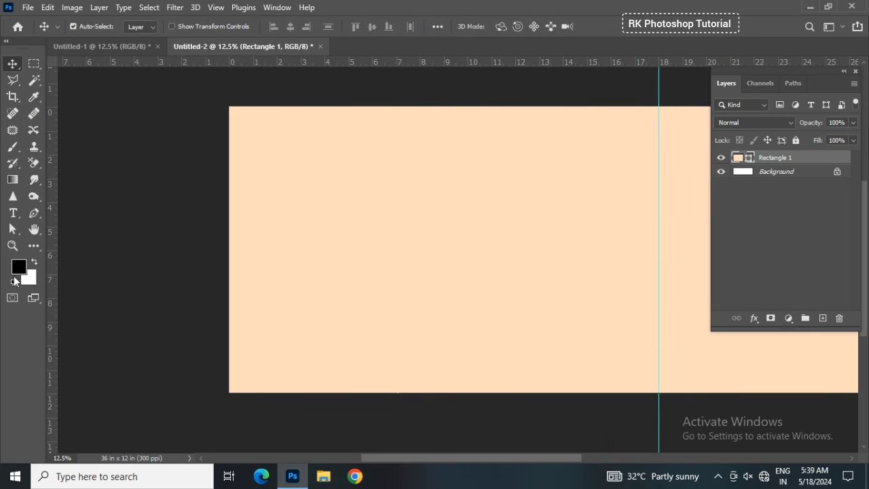
Draw a photo box near the top-left of the spread and fill it black
click(33, 244)
mouse_move(263, 139)
mouse_down()
mouse_move(460, 232)
mouse_move(442, 243)
mouse_up()
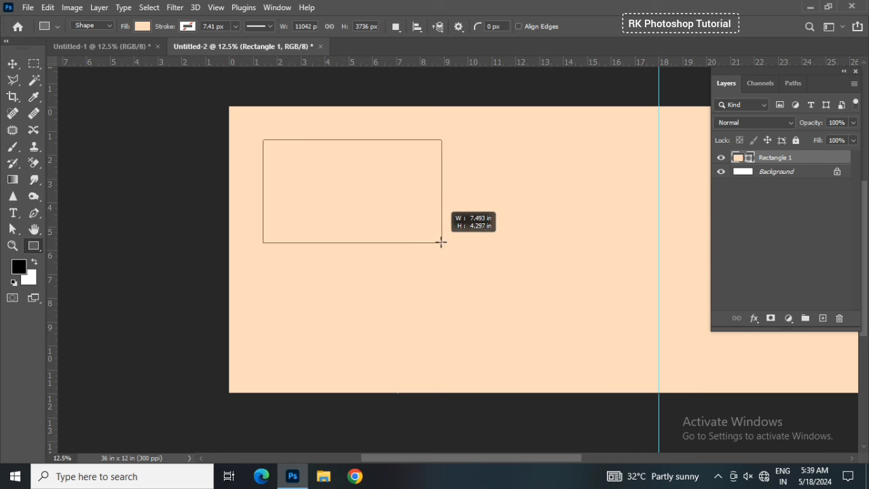
drag(441, 243, 429, 235)
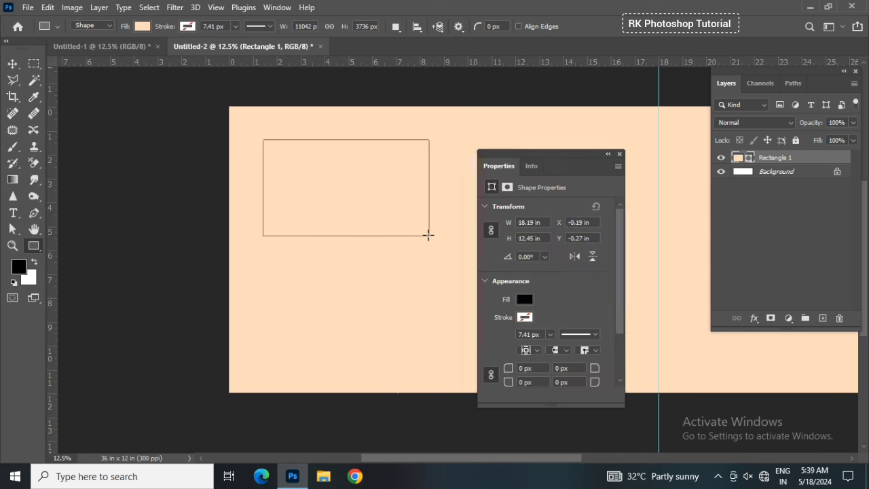
click(620, 154)
key(v)
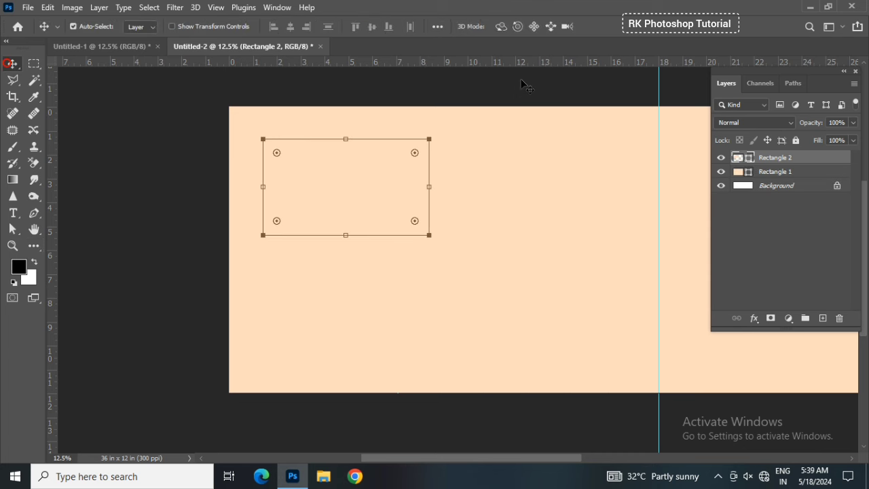
double_click(745, 158)
drag(468, 392, 445, 395)
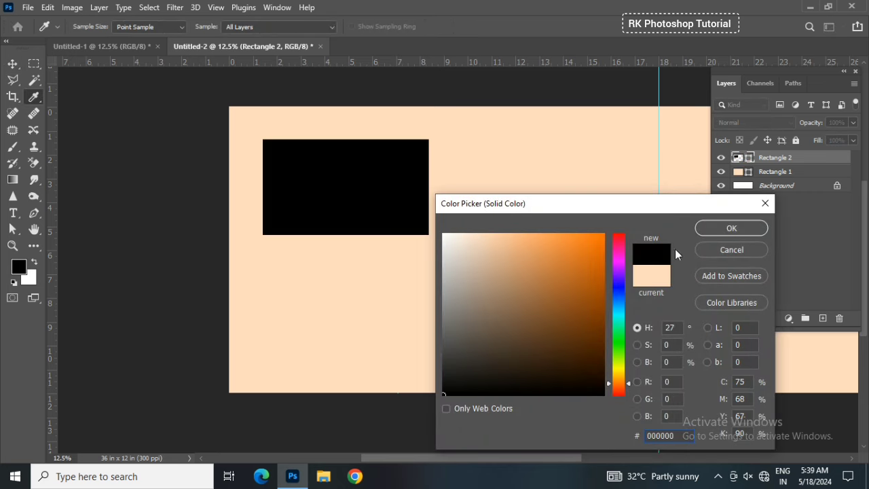
click(727, 222)
Duplicate the black box just below, then shrink both boxes and move them down-left
click(330, 173)
alt+drag(324, 211, 317, 269)
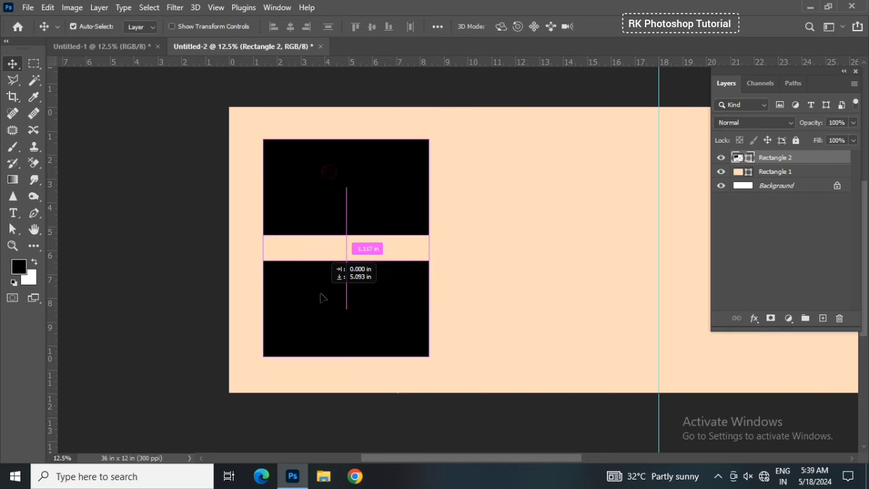
key(shift+Up)
key(shift+Up)
key(shift+Down)
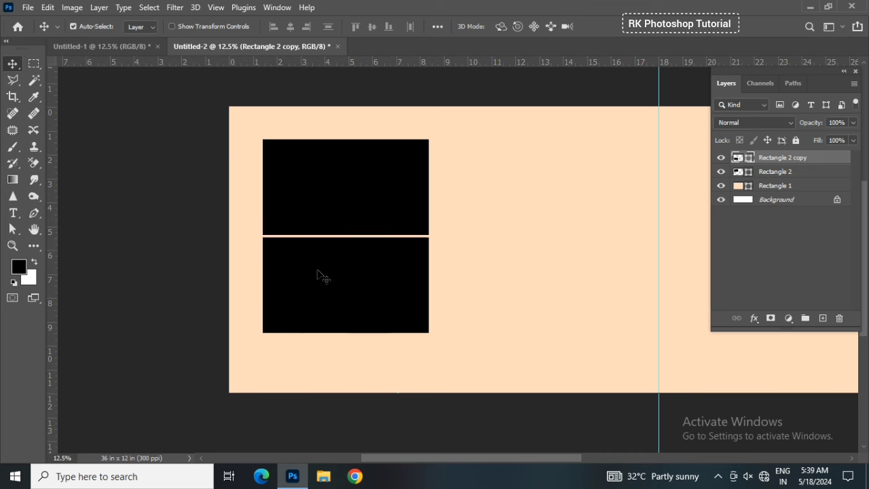
shift+click(345, 181)
key(ctrl+t)
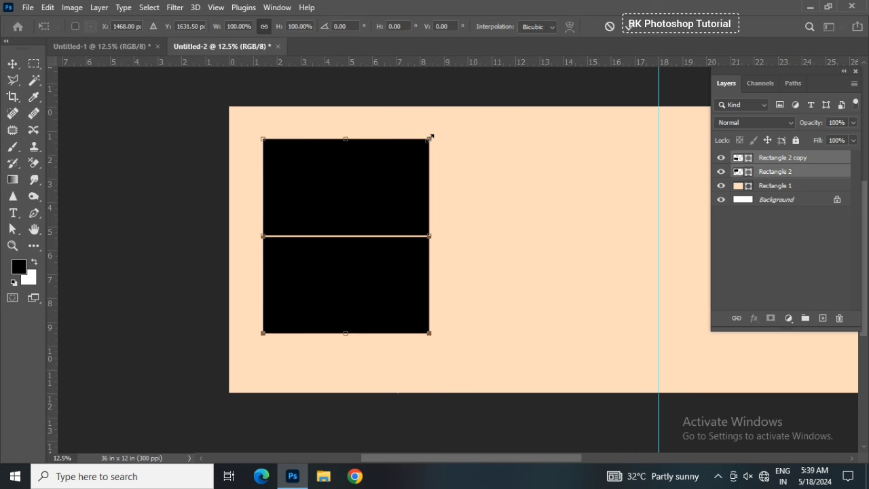
drag(430, 138, 423, 146)
drag(389, 184, 364, 210)
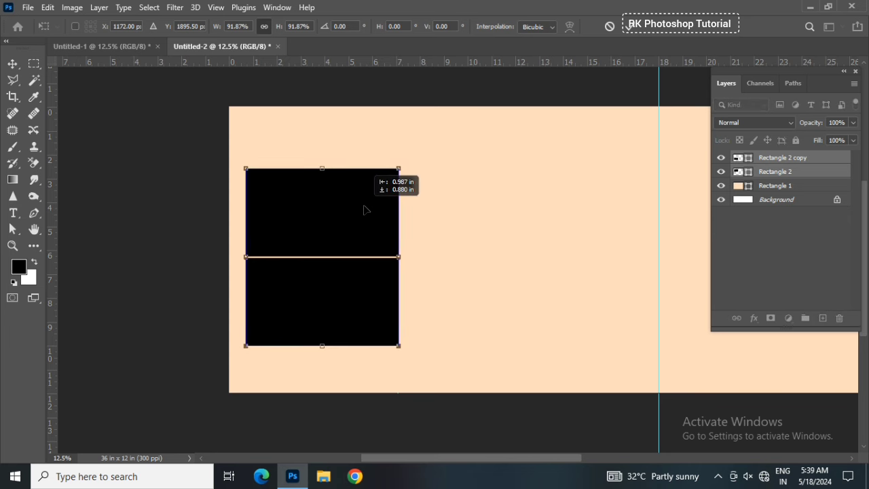
key(Return)
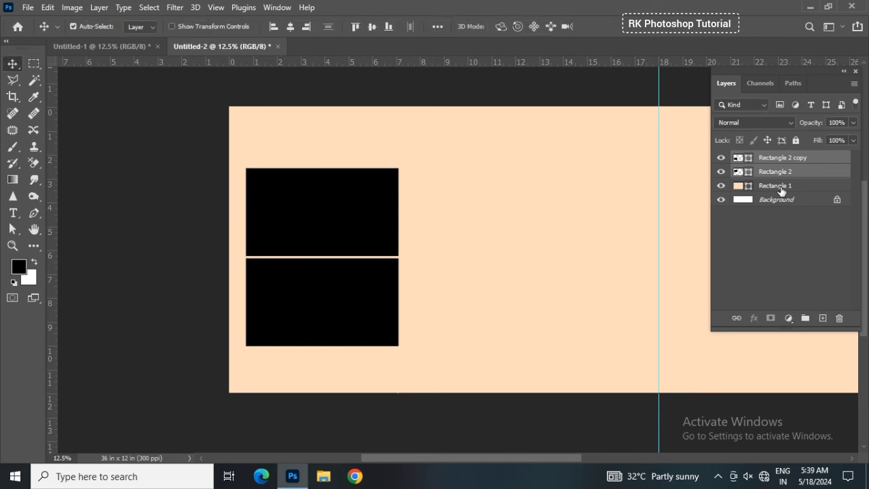
Bring the flower ornament from Untitled-1 and place it above the black boxes
click(773, 186)
click(70, 48)
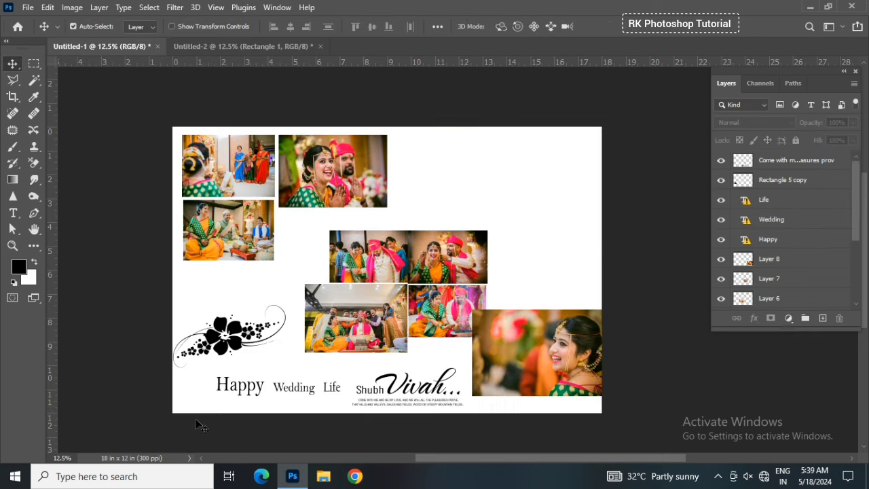
drag(241, 356, 237, 45)
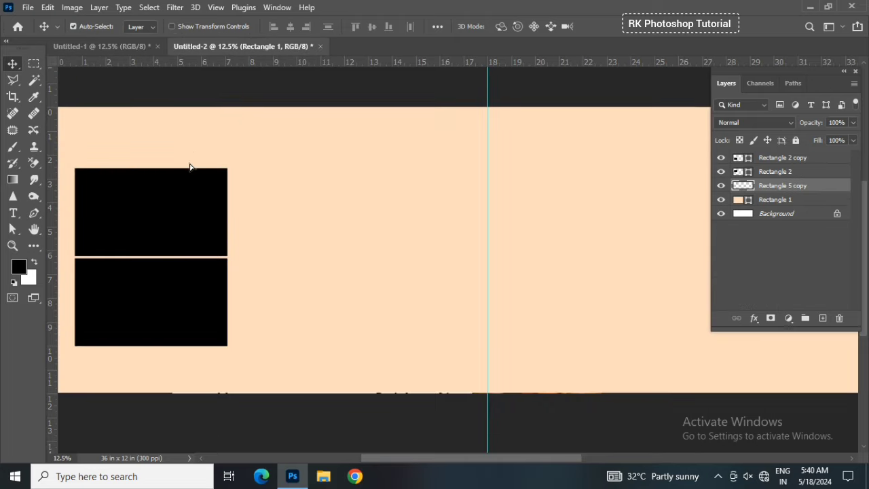
mouse_move(237, 46)
mouse_down()
mouse_move(325, 186)
mouse_move(295, 168)
mouse_up()
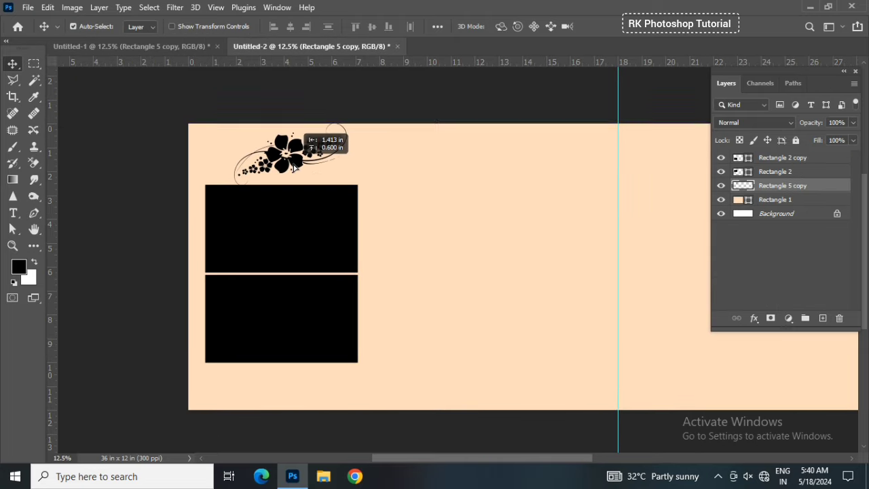
drag(295, 168, 295, 168)
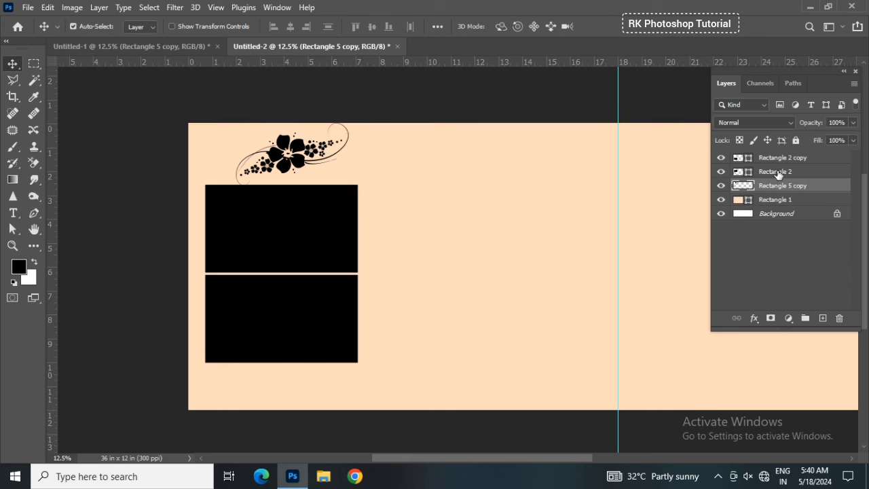
Give the flower an orange Color Overlay and lower its opacity to 84%
double_click(818, 190)
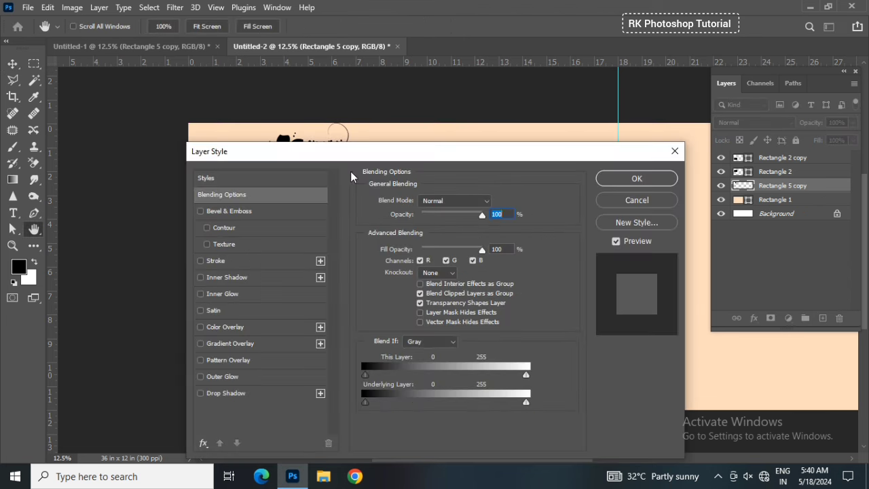
drag(352, 144, 603, 148)
click(535, 325)
click(747, 199)
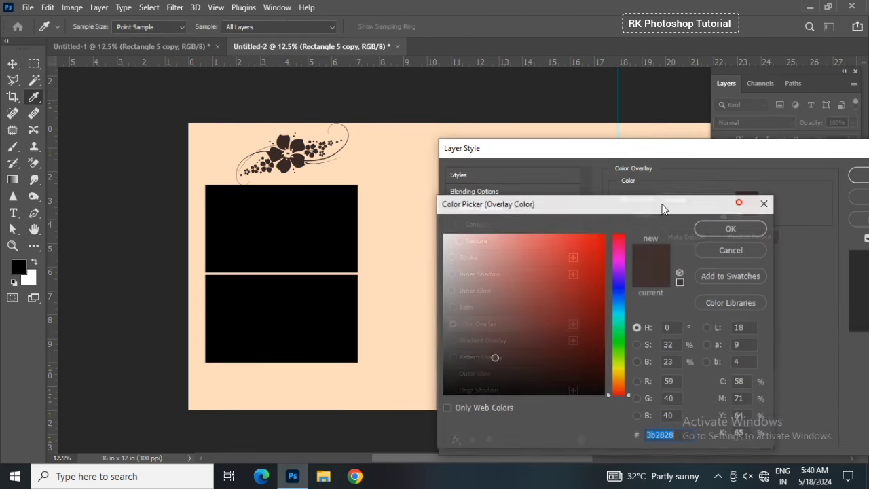
click(372, 195)
click(487, 236)
drag(507, 237, 547, 243)
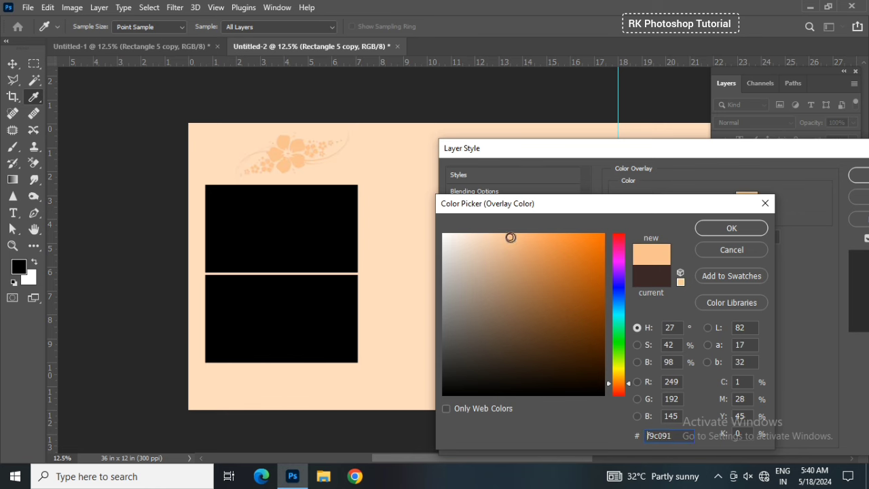
click(712, 231)
click(859, 177)
drag(808, 128, 797, 127)
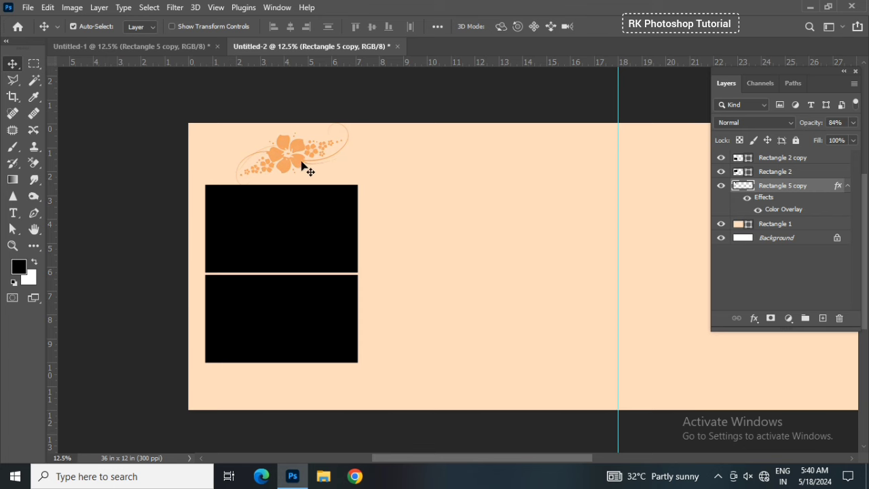
Duplicate the flower below the frames, flip the copy horizontally, and position it
drag(296, 171, 284, 402)
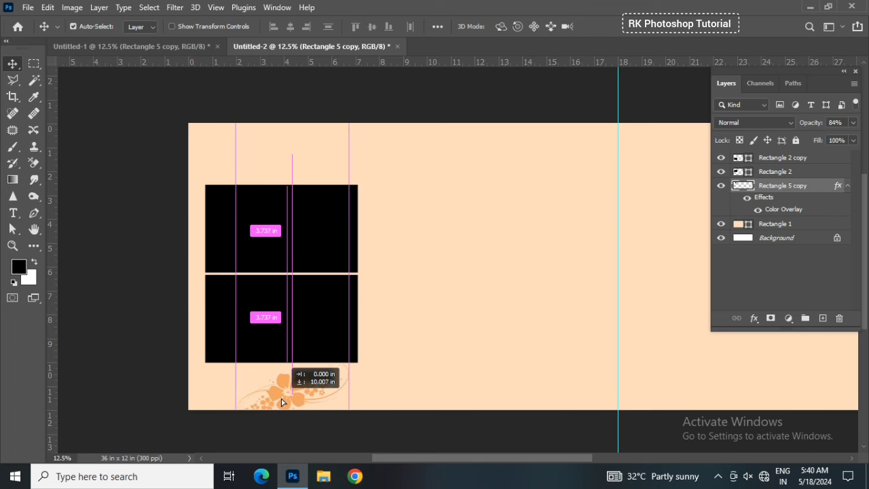
key(ctrl+z)
drag(300, 159, 306, 399)
key(ctrl+t)
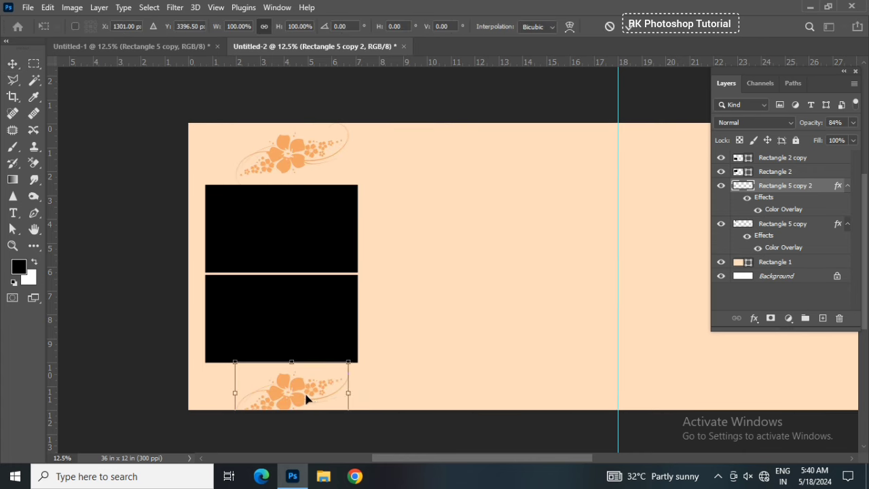
right_click(305, 399)
click(319, 375)
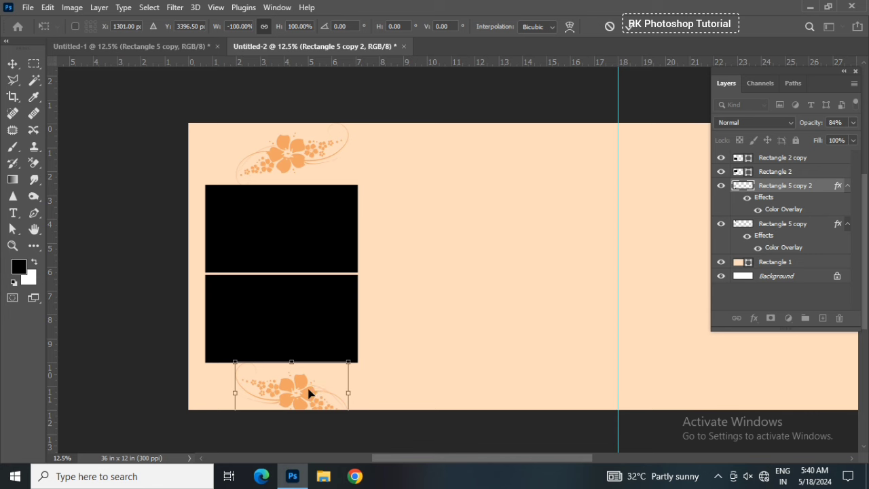
key(Return)
drag(304, 393, 296, 390)
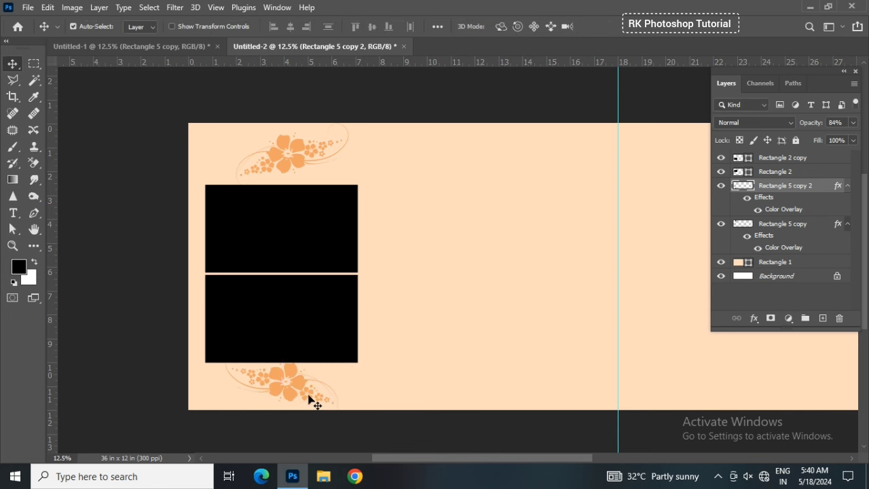
key(Down)
key(Down)
key(Down)
key(Down)
key(Down)
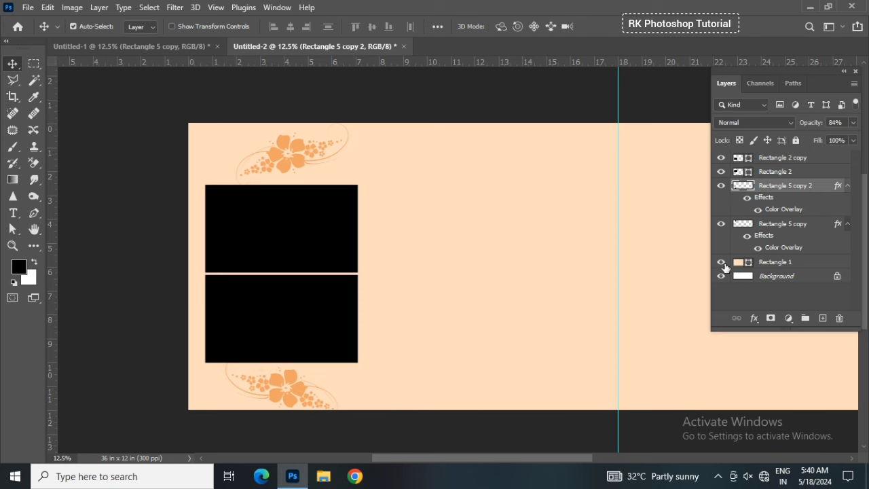
Nudge both black photo frames up and slightly left into place
click(779, 157)
key(shift+Up)
key(shift+Up)
key(shift+Up)
key(shift+Up)
key(shift+Left)
key(shift+Left)
key(shift+Down)
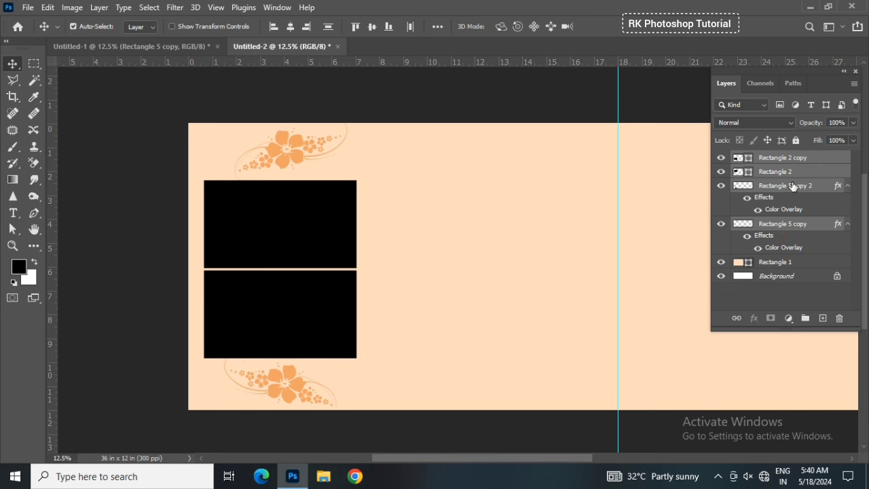
Bring the wedding guests photo from Untitled-1 over the top black frame
click(808, 162)
click(244, 224)
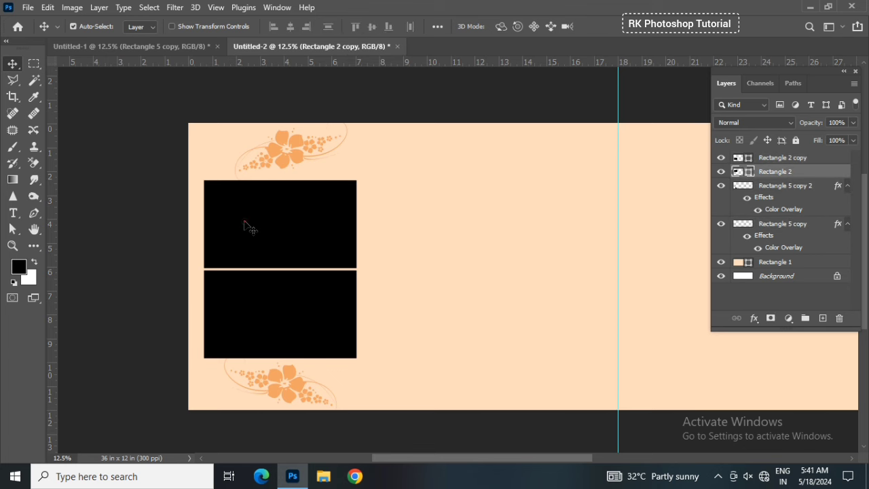
click(105, 51)
drag(231, 172, 193, 212)
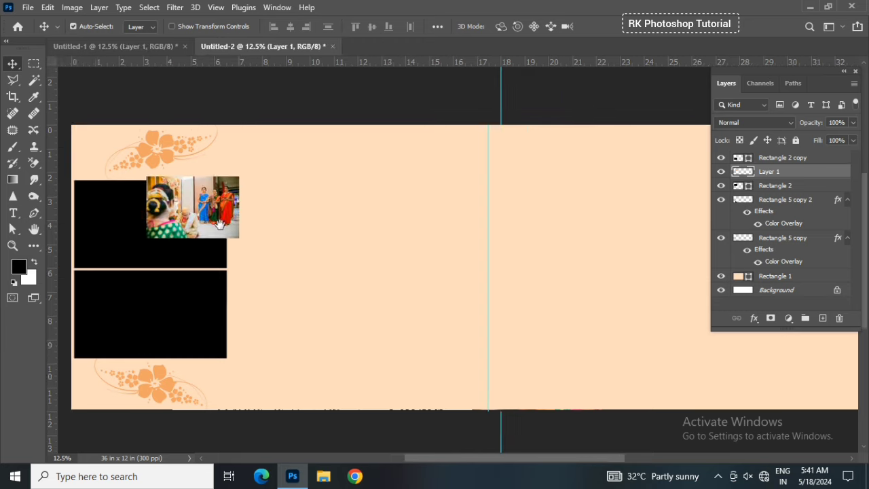
drag(305, 208, 265, 227)
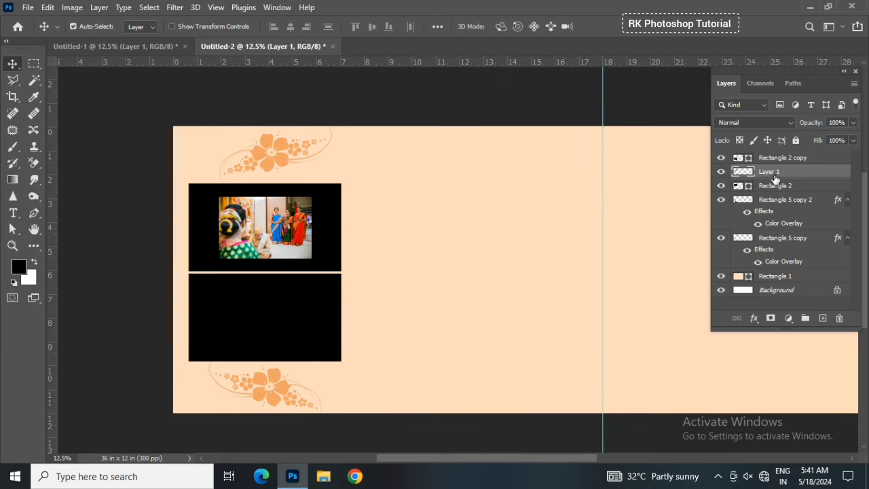
Clip the guests photo to the top frame and enlarge it to fill
right_click(775, 178)
click(688, 264)
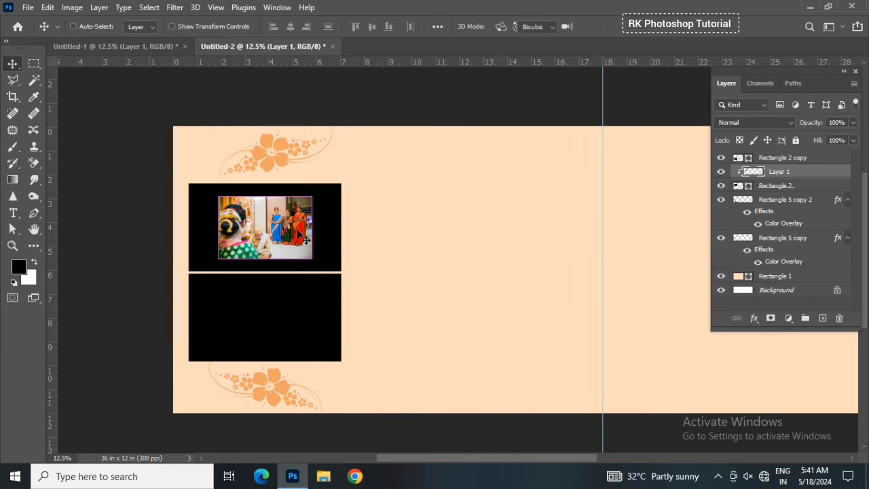
key(ctrl+t)
drag(313, 197, 344, 179)
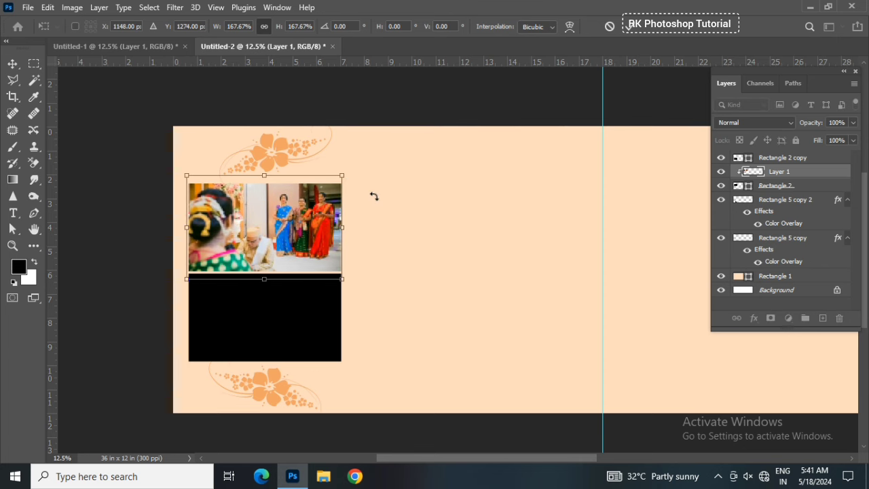
key(Return)
click(279, 326)
click(119, 47)
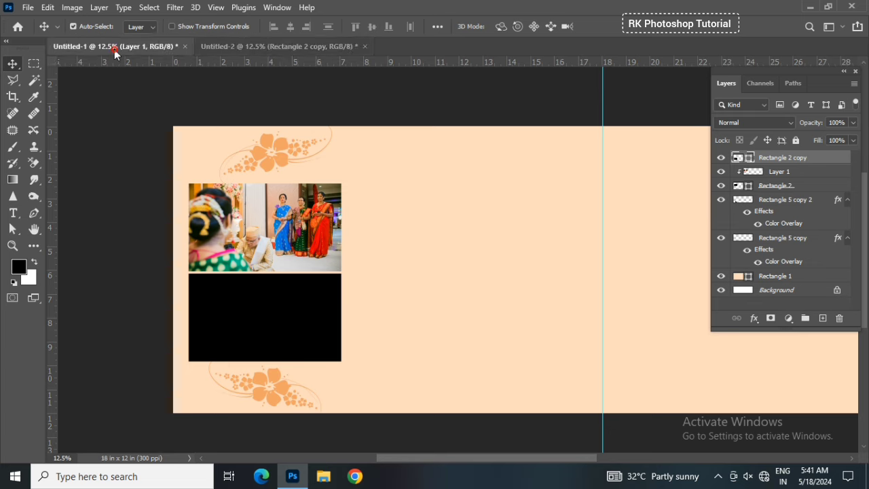
Bring in the seated family photo, clip it to the lower frame, and scale it to fill
mouse_move(254, 253)
mouse_down()
mouse_move(194, 33)
mouse_move(197, 309)
mouse_move(309, 282)
mouse_move(275, 290)
mouse_up()
right_click(785, 165)
click(700, 262)
key(ctrl+t)
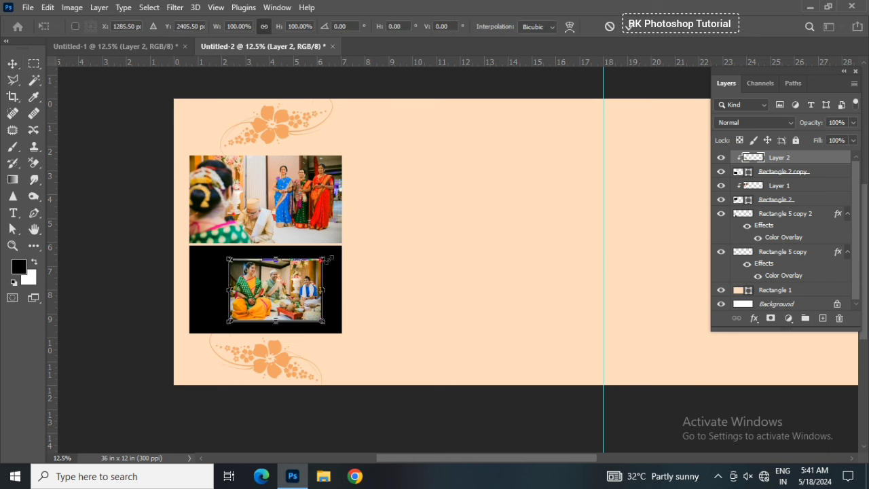
drag(321, 260, 347, 242)
drag(312, 293, 300, 293)
drag(335, 337, 345, 336)
key(Down)
key(Down)
key(Down)
key(Down)
key(Down)
key(Down)
key(Down)
key(Down)
key(Return)
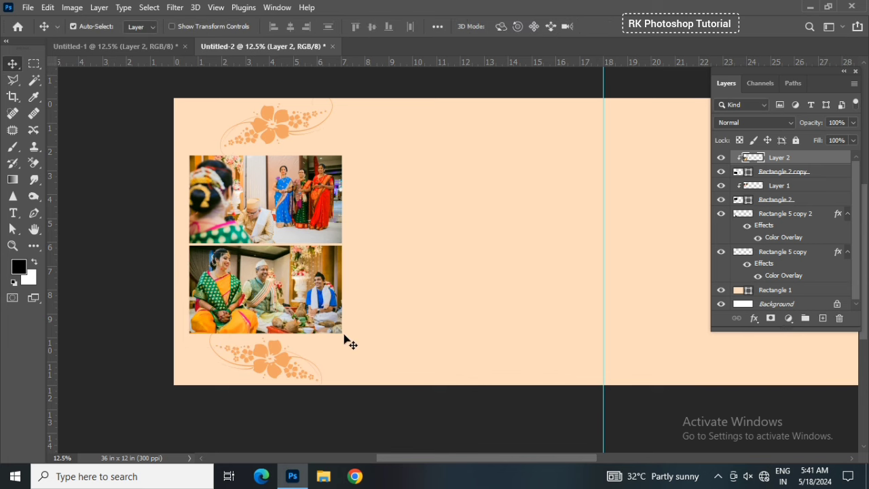
Open the Layer Style settings for the lower frame, Rectangle 2 copy
scroll(345, 338, up, 1)
mouse_move(390, 326)
mouse_down()
mouse_move(390, 316)
mouse_move(341, 321)
mouse_up()
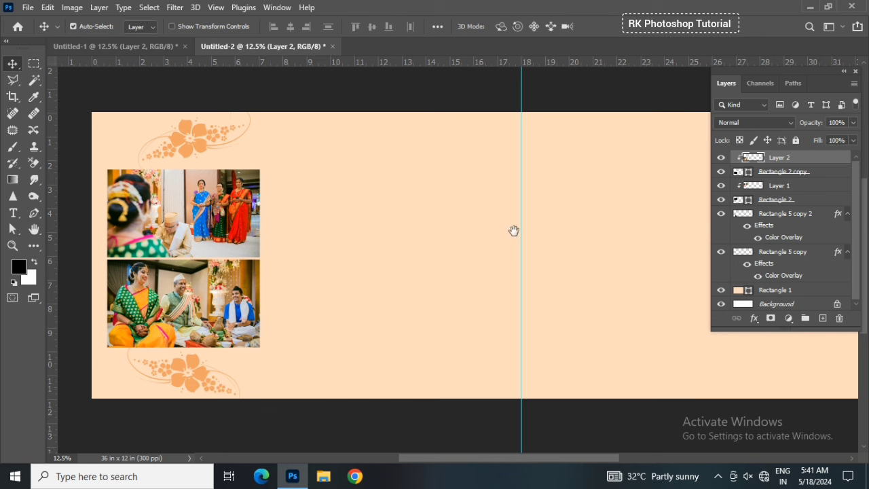
click(839, 174)
double_click(838, 174)
Add a 1 px orange Stroke to the lower photo frame
click(430, 258)
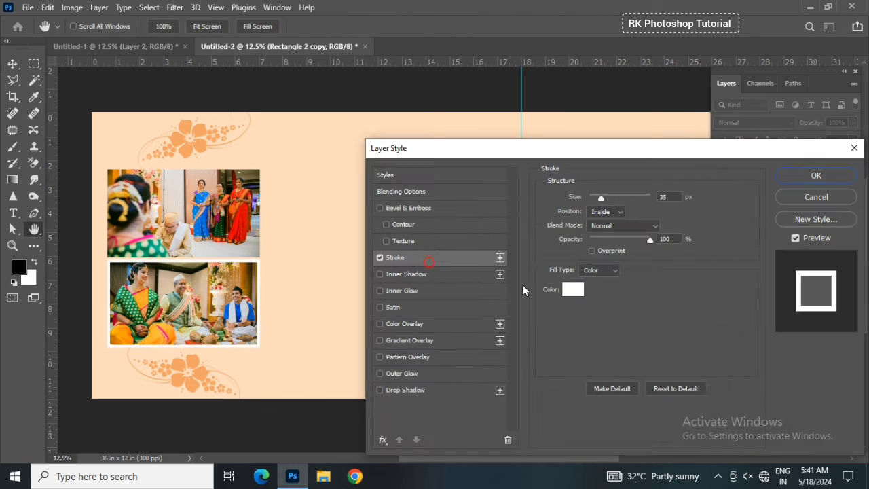
click(579, 290)
click(209, 126)
drag(490, 269, 645, 328)
click(732, 229)
drag(602, 201, 589, 202)
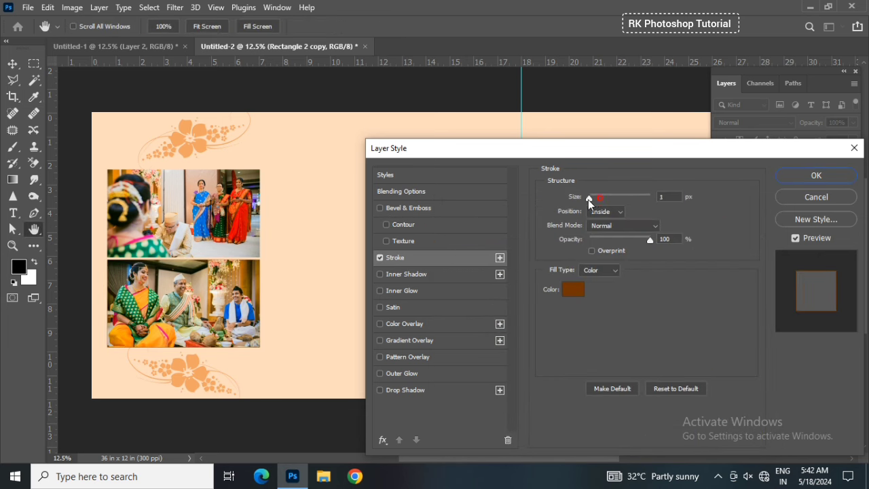
click(573, 289)
click(603, 278)
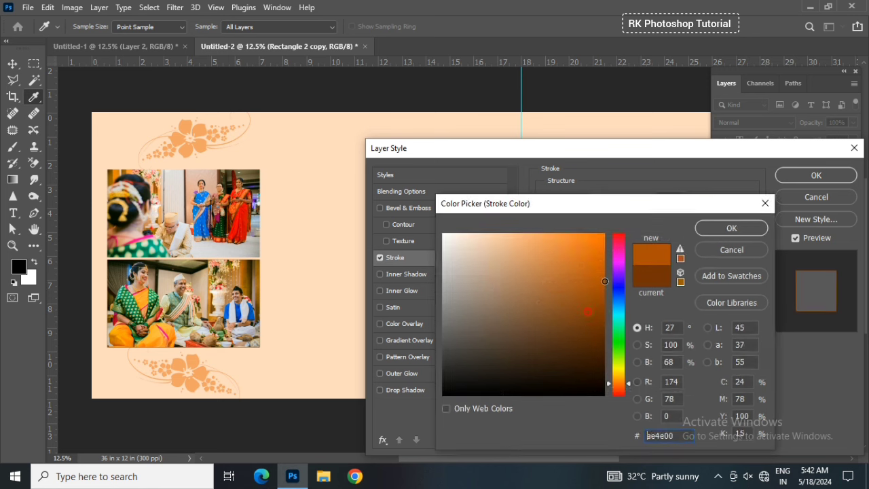
click(732, 228)
click(816, 175)
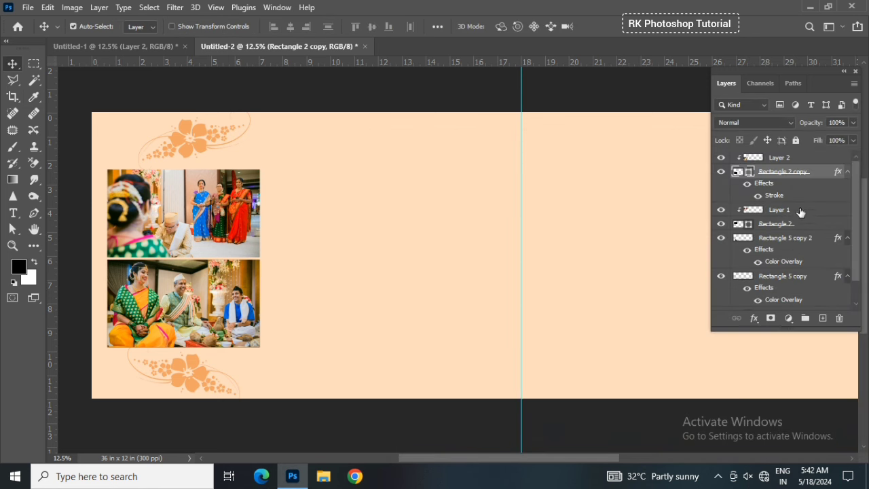
Apply the same orange Stroke to the top photo frame
click(807, 226)
double_click(808, 226)
click(816, 219)
click(575, 157)
click(466, 257)
click(788, 176)
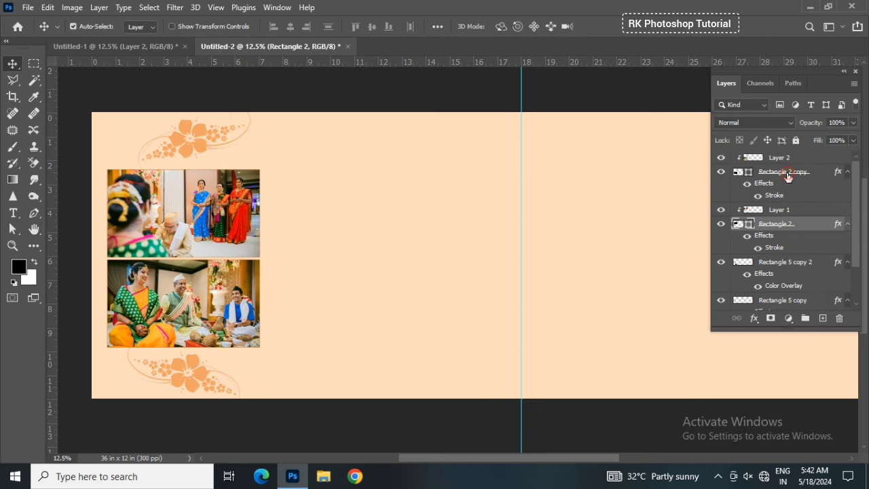
click(806, 160)
click(466, 275)
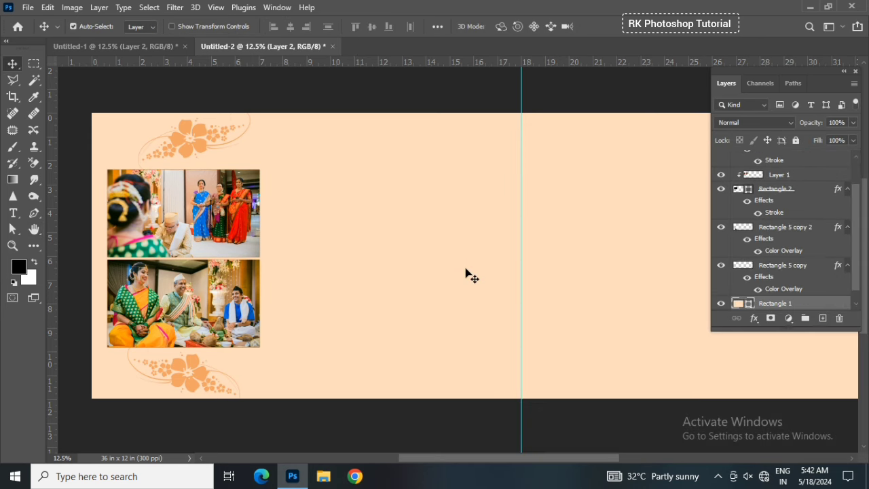
click(122, 48)
Bring in the bride-and-groom portrait, set Normal blending, enlarge it and shift it right
mouse_move(337, 238)
mouse_down()
mouse_move(258, 62)
mouse_move(285, 95)
mouse_move(334, 266)
mouse_move(364, 265)
mouse_up()
click(754, 122)
click(730, 132)
key(ctrl+t)
drag(409, 218, 628, 184)
drag(391, 293, 424, 292)
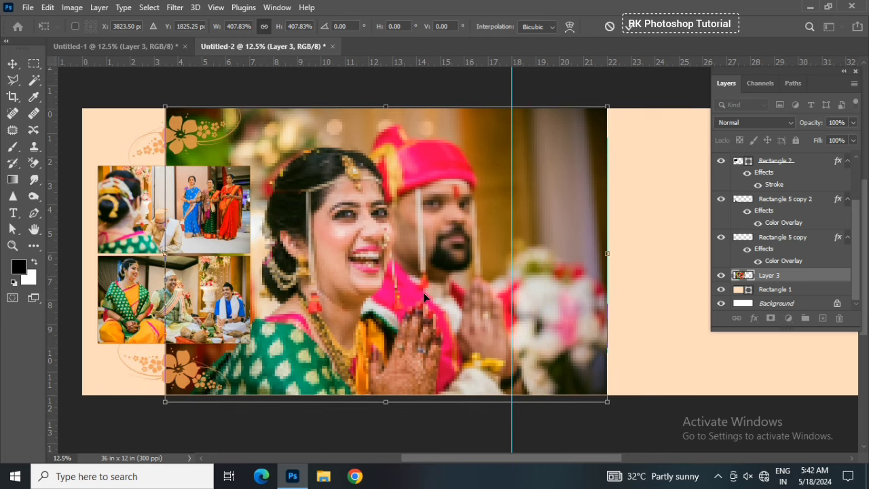
key(Return)
Fade the portrait to 79% opacity and open the Layer menu
scroll(427, 299, up, 1)
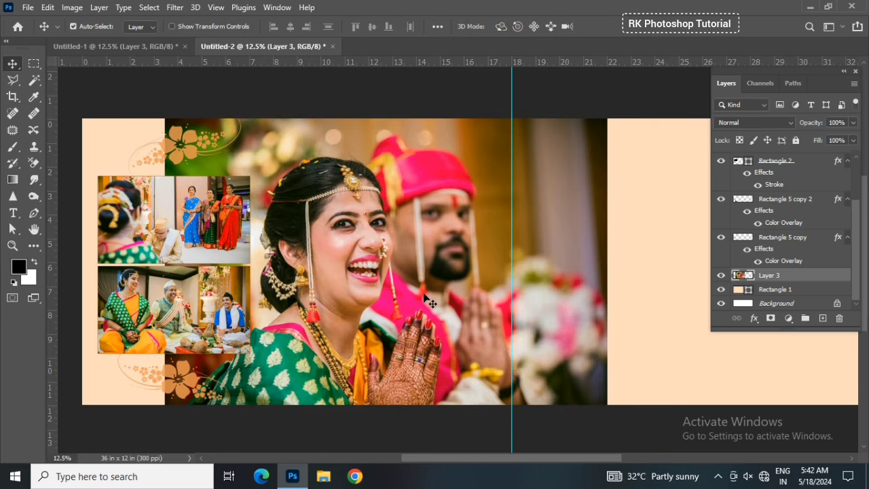
scroll(426, 299, down, 1)
drag(815, 127, 794, 134)
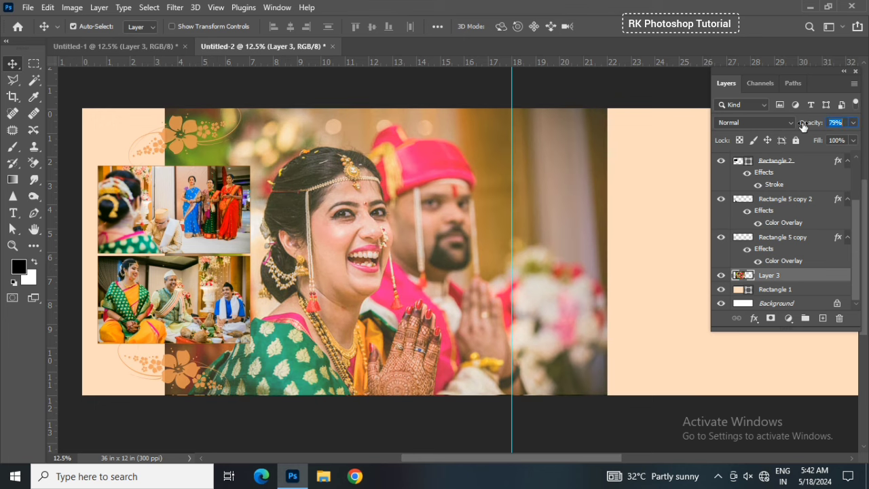
click(99, 8)
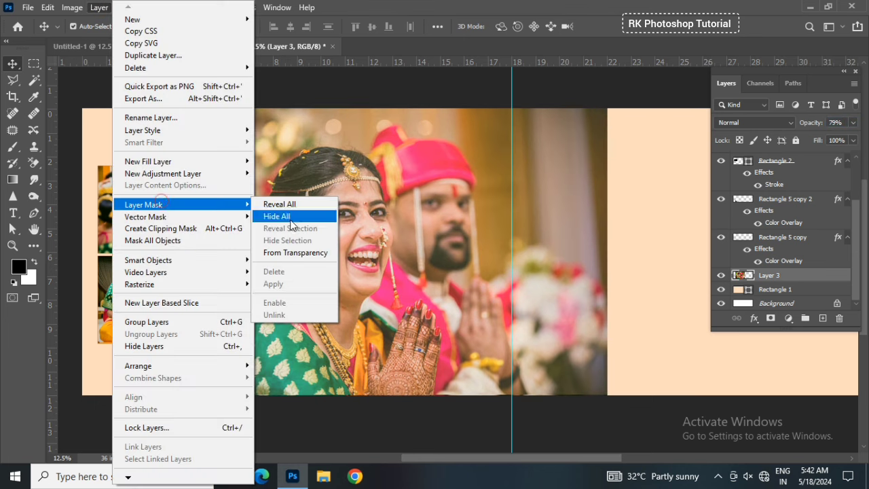
Mask the portrait fully, then softly paint its centre back in with a large white brush
click(290, 215)
click(15, 149)
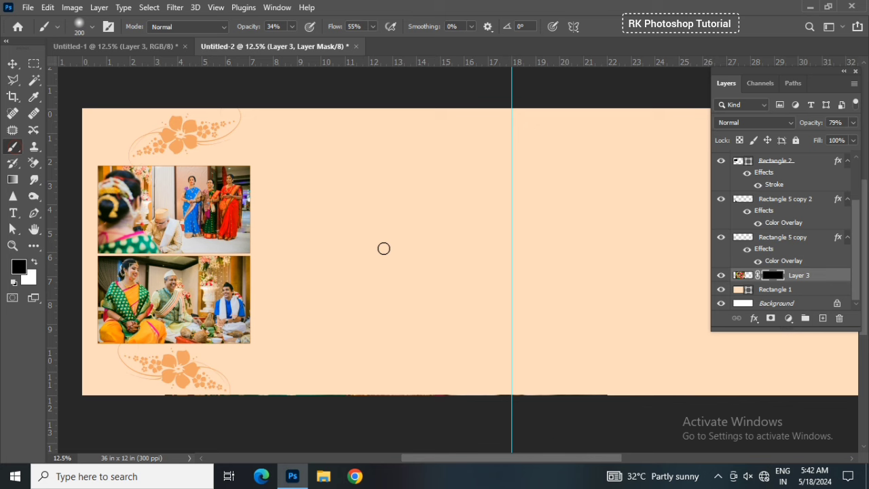
drag(384, 248, 473, 270)
key(x)
mouse_move(397, 246)
mouse_down()
mouse_move(394, 267)
mouse_move(406, 287)
mouse_move(387, 270)
mouse_up()
click(387, 271)
Refine the portrait mask at full brush strength and fade the portrait's opacity further
drag(254, 26, 286, 27)
mouse_move(417, 274)
mouse_down()
mouse_move(336, 202)
mouse_move(417, 291)
mouse_move(310, 310)
mouse_move(326, 195)
mouse_move(411, 225)
mouse_up()
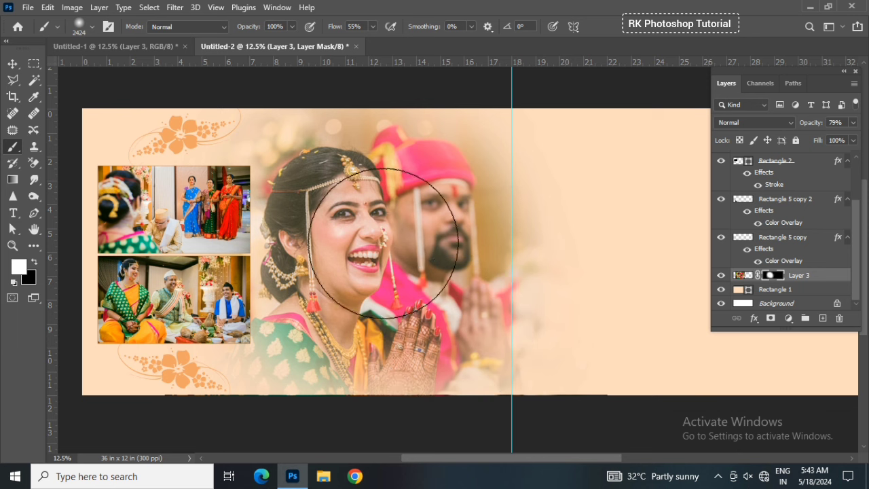
key(x)
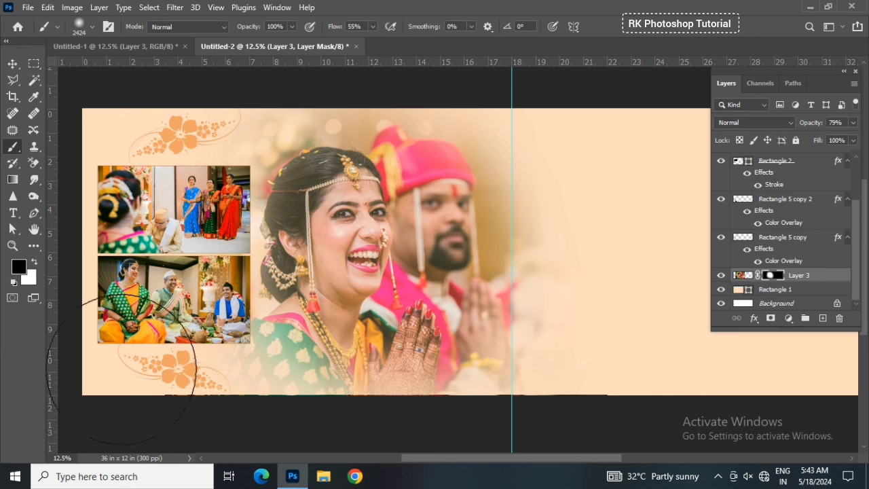
drag(602, 249, 570, 249)
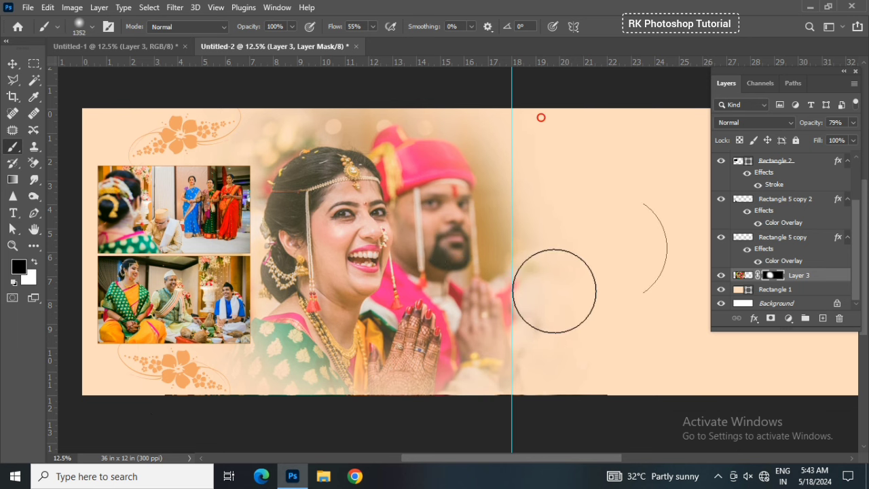
click(18, 65)
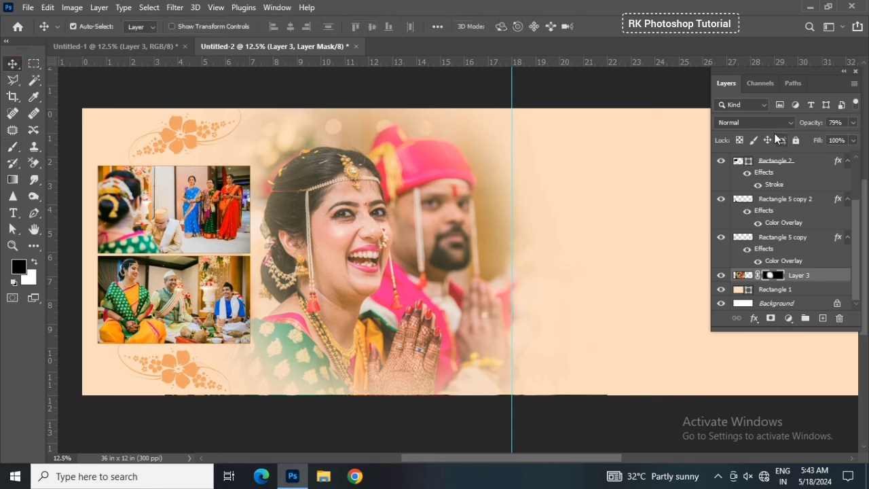
drag(814, 125, 800, 126)
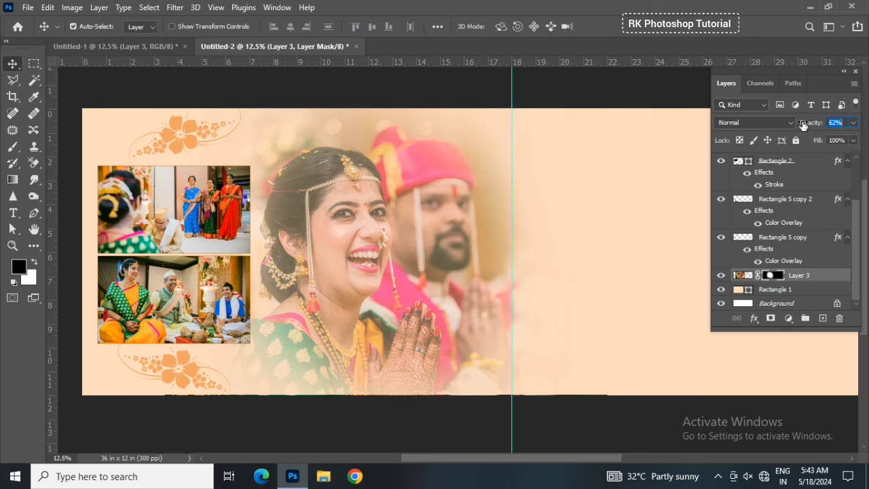
Select both floral ornament layers and lower their opacity to 58%
click(190, 129)
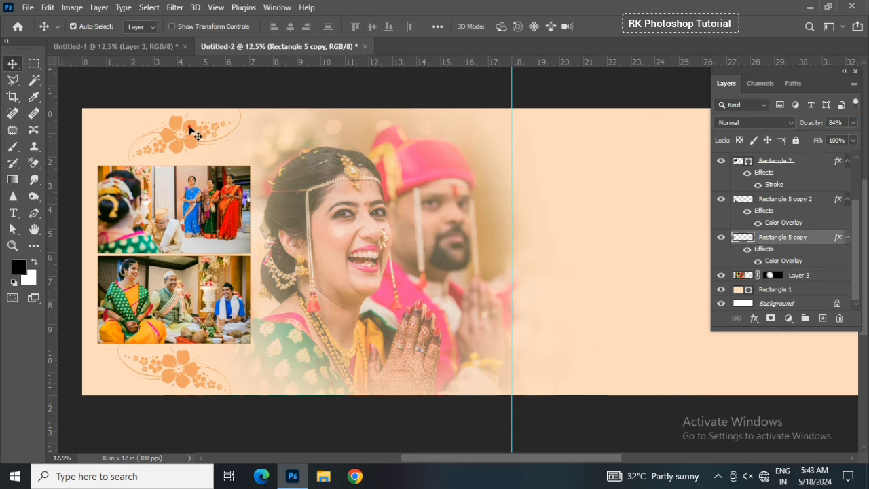
ctrl+click(797, 204)
drag(809, 124, 799, 125)
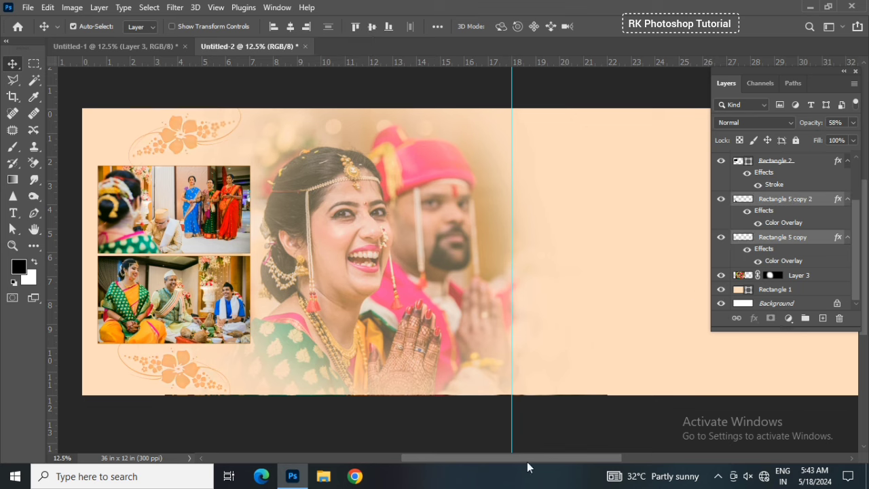
Draw a large rectangle band across the right page at the top of the layer stack
drag(529, 457, 602, 458)
scroll(809, 203, up, 5)
click(812, 157)
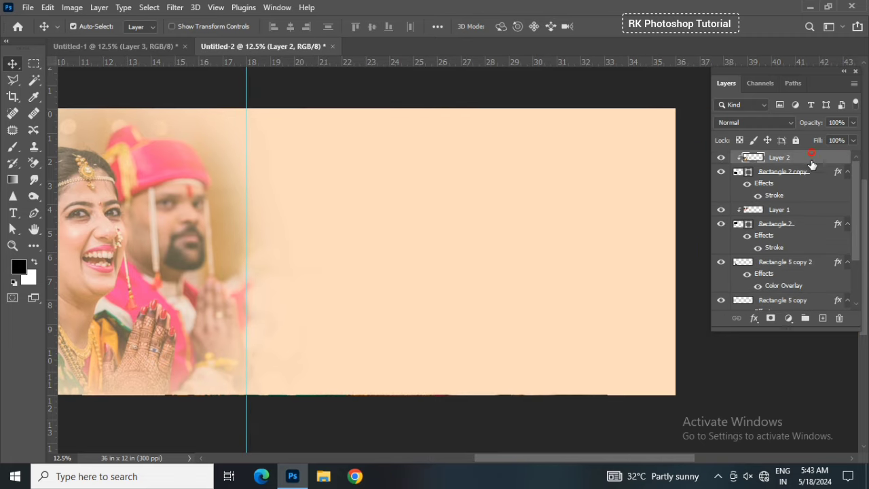
click(37, 248)
click(79, 371)
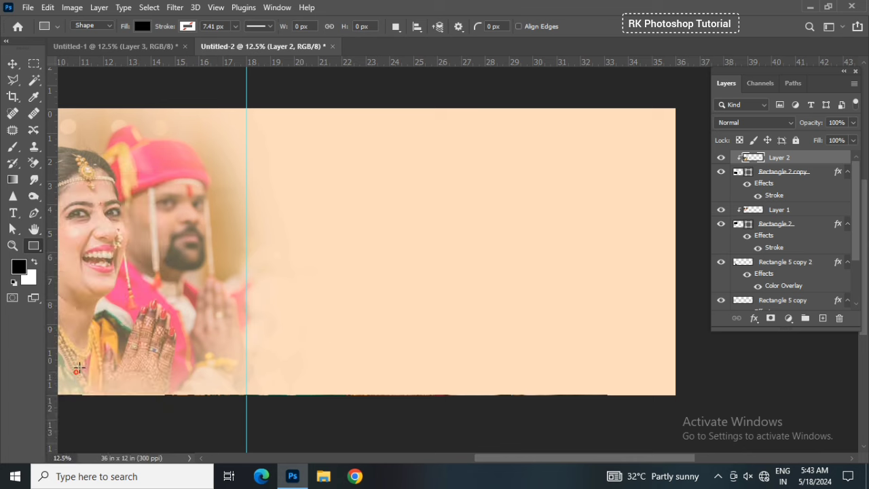
mouse_move(251, 228)
mouse_down()
mouse_move(640, 370)
mouse_move(678, 348)
mouse_up()
Raise the band's top edge and nudge the band down a few pixels
click(619, 154)
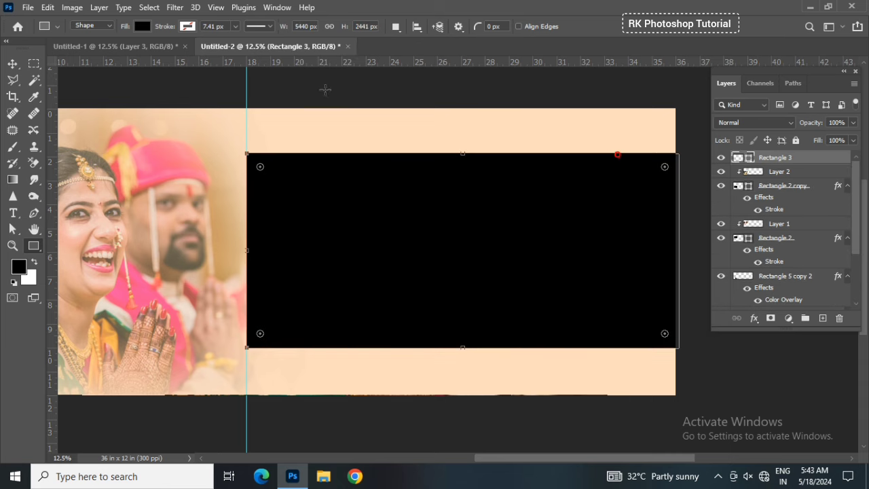
click(12, 64)
key(ctrl+t)
drag(462, 154, 465, 142)
key(Return)
drag(450, 210, 450, 207)
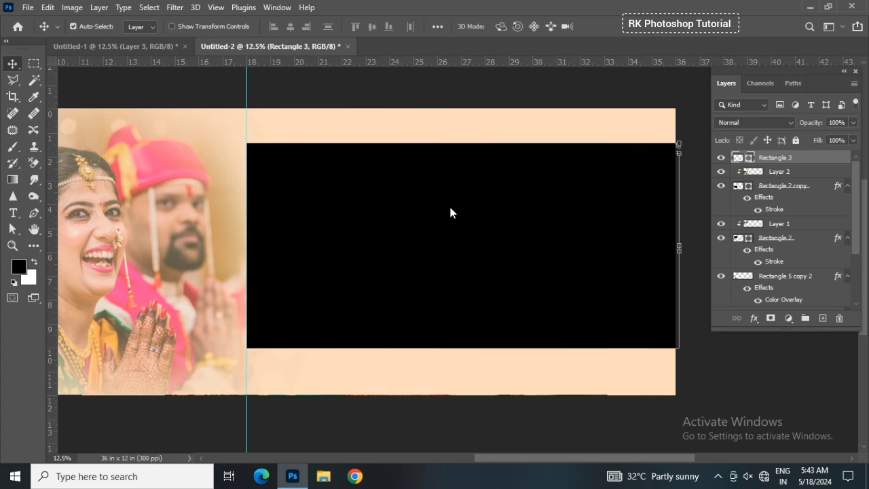
key(shift+Down)
key(shift+Down)
key(shift+Down)
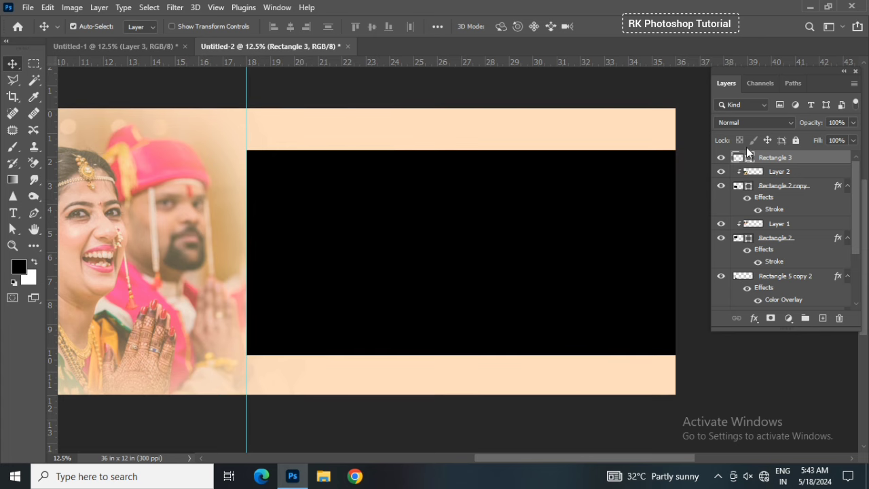
Fill the band with a deeper peach shade based on the page colour
double_click(749, 161)
click(485, 134)
drag(496, 242, 512, 245)
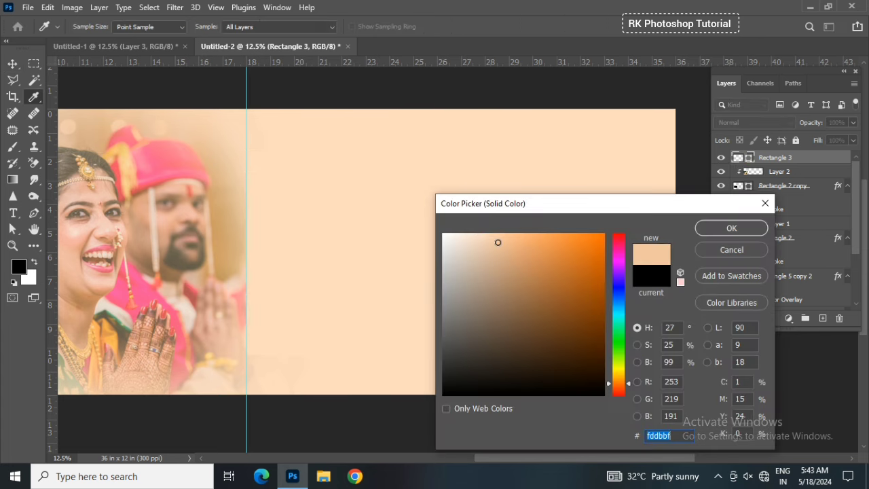
click(729, 229)
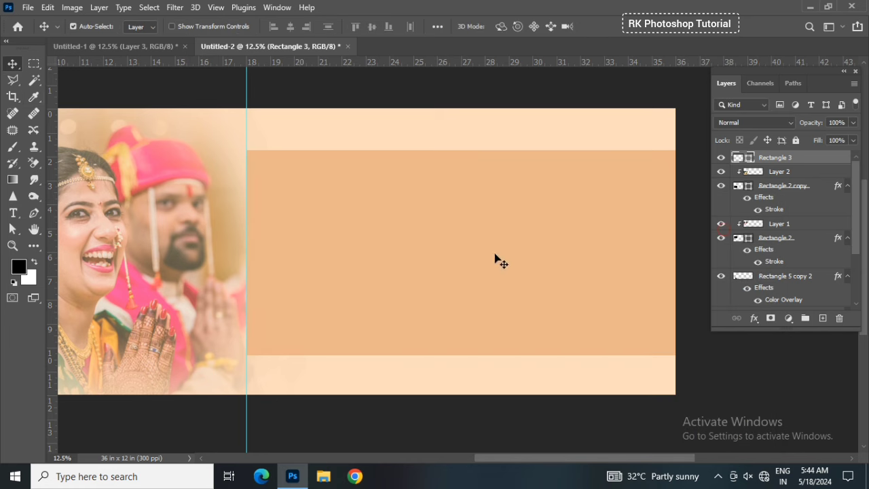
Draw a smaller rectangle on top of the peach band
click(34, 246)
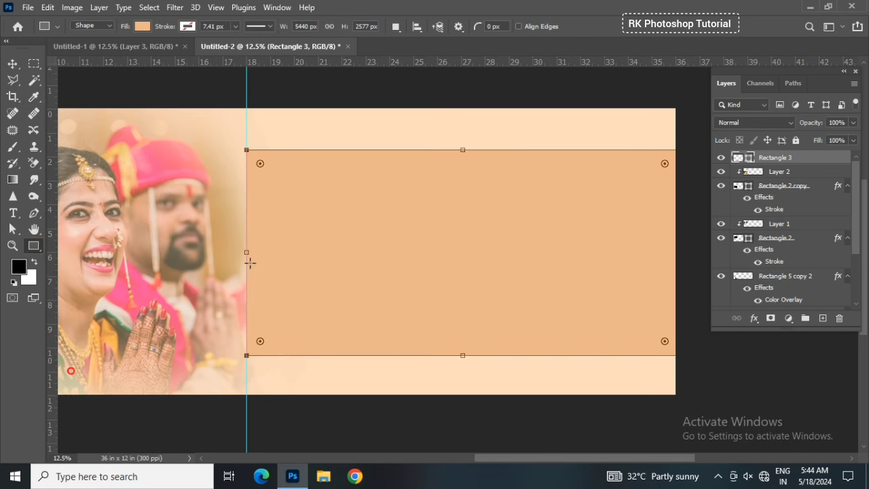
drag(319, 181, 494, 276)
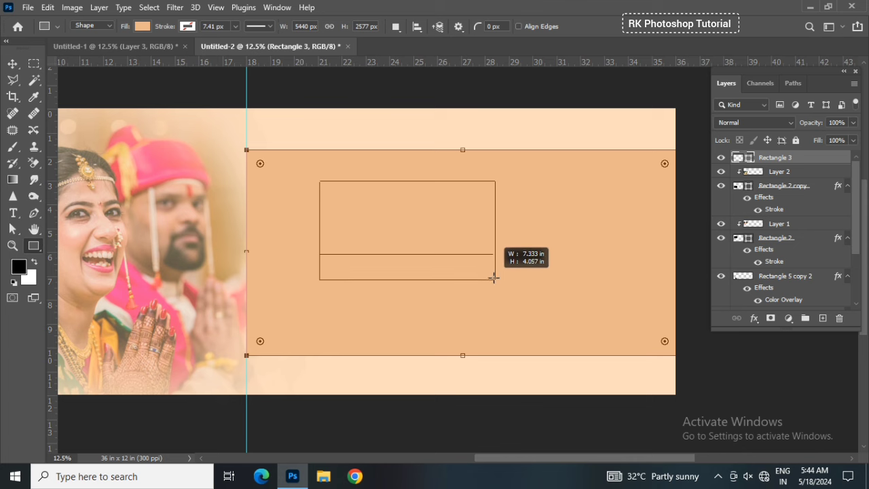
click(620, 155)
Fill the new rectangle near-black and move it to the band's upper left
key(v)
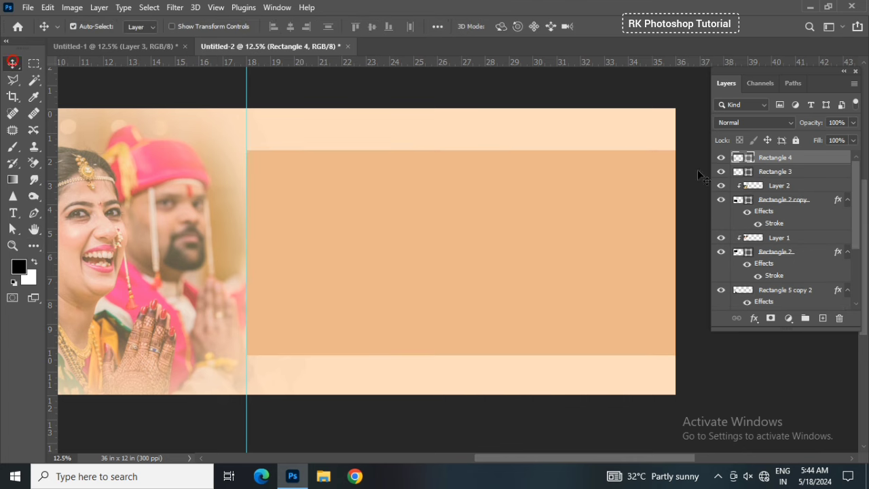
double_click(749, 159)
drag(539, 299, 444, 390)
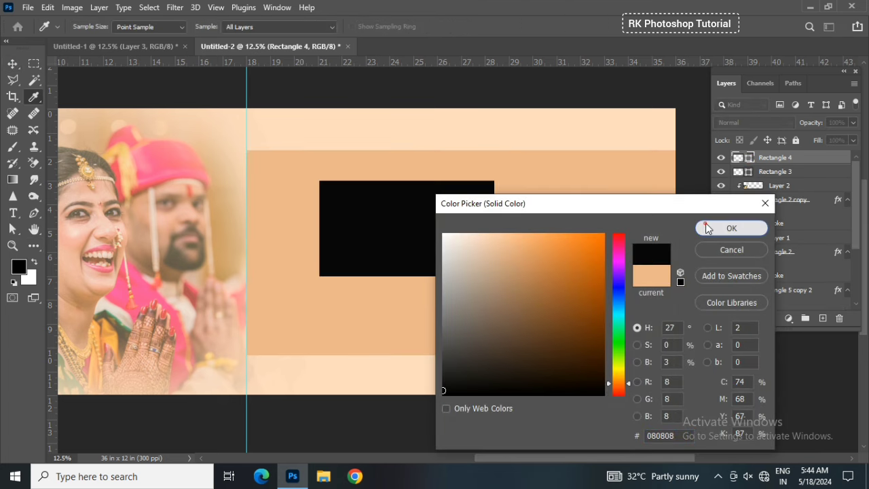
click(706, 228)
mouse_move(414, 205)
mouse_down()
mouse_move(363, 188)
mouse_move(543, 212)
mouse_up()
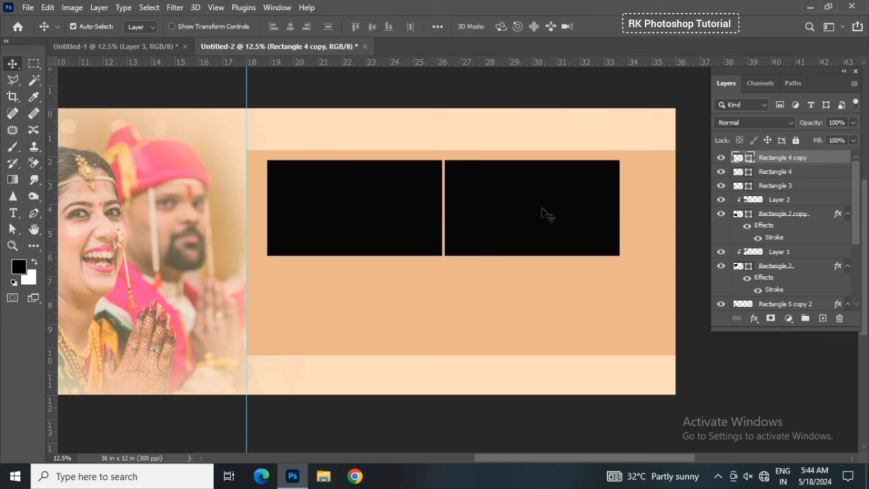
Duplicate the black rectangles into a two-by-two grid and select all four
shift+click(307, 221)
mouse_move(460, 221)
alt+mouse_down()
mouse_move(464, 320)
mouse_move(494, 290)
alt+mouse_up()
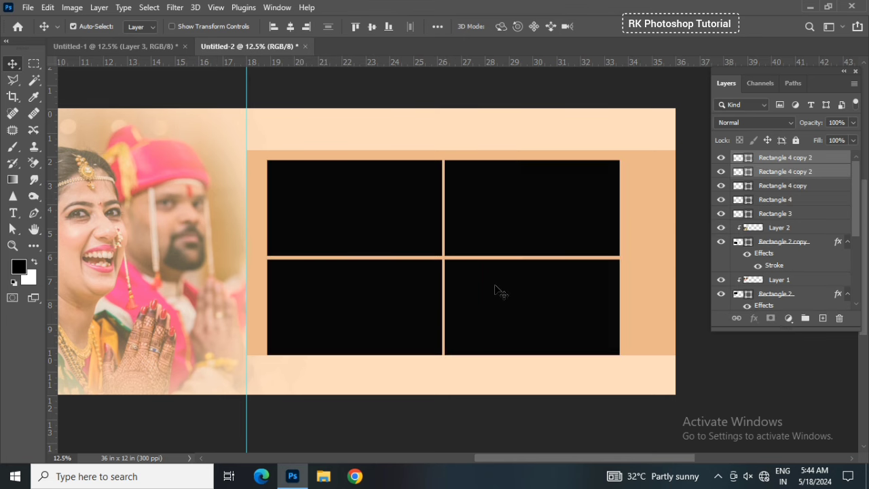
click(750, 199)
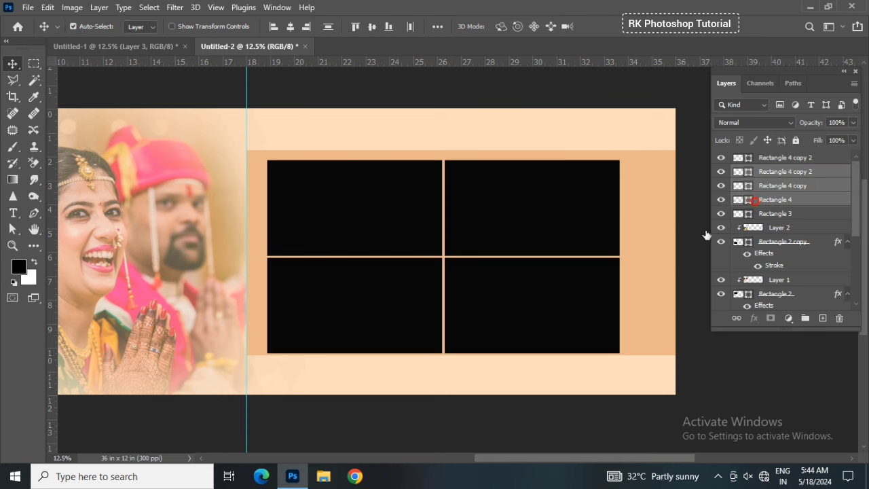
click(764, 161)
shift+click(778, 205)
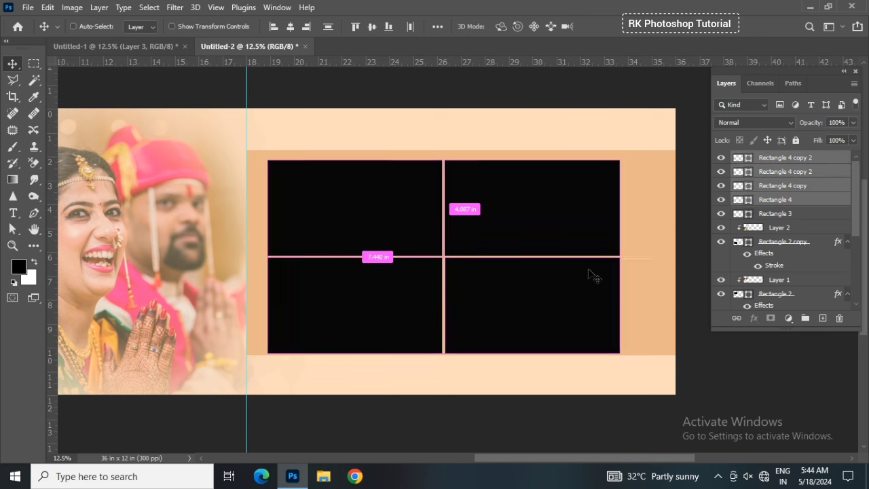
Shrink the four-box grid and shift it left and down
key(ctrl+t)
drag(620, 256, 600, 258)
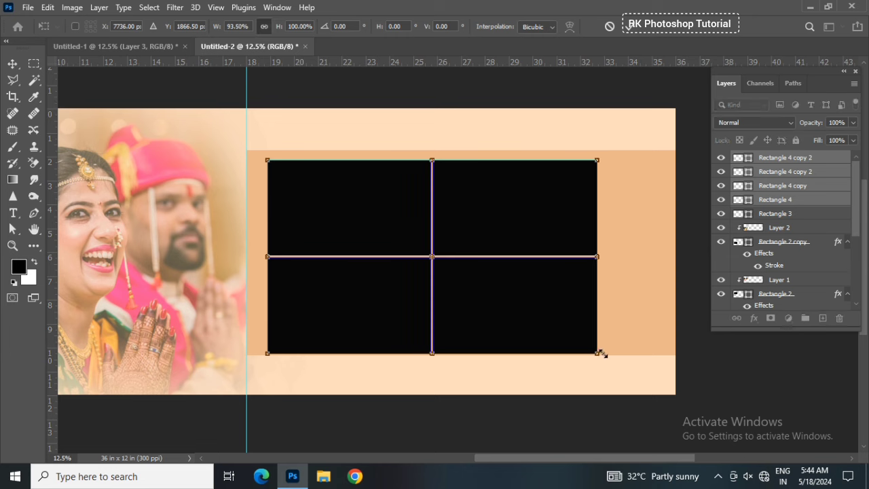
drag(596, 353, 581, 337)
key(Return)
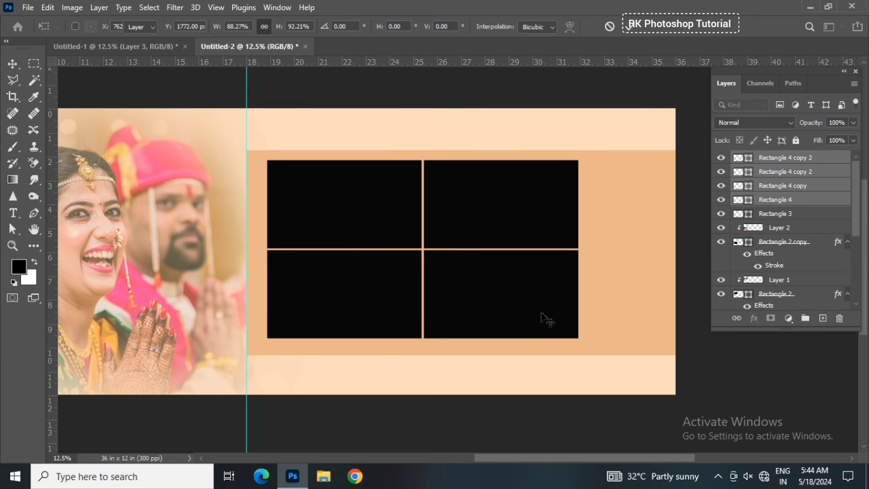
key(ctrl+t)
drag(581, 160, 568, 165)
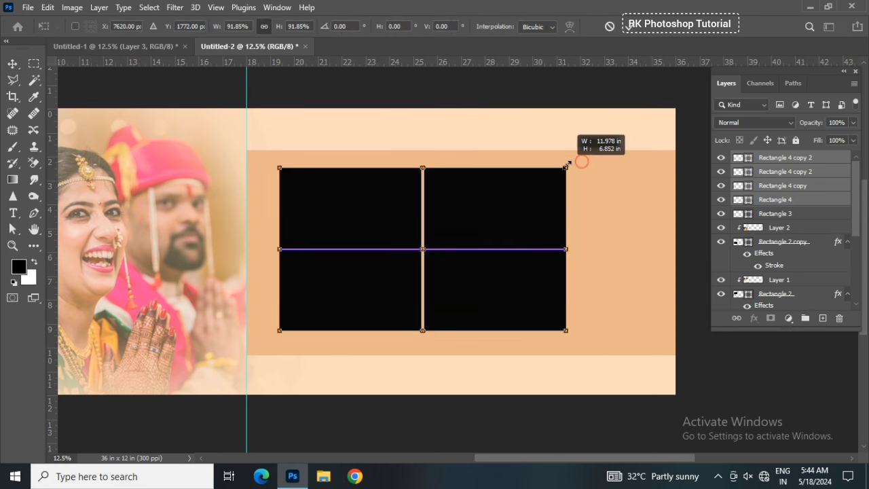
drag(534, 212, 514, 219)
drag(547, 174, 536, 179)
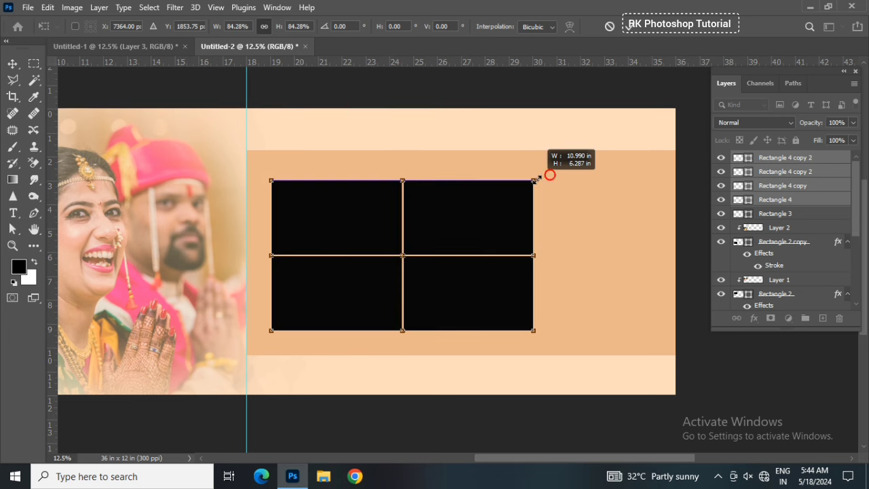
key(Return)
Move the grid further left on the band and nudge it up slightly
drag(480, 310, 467, 311)
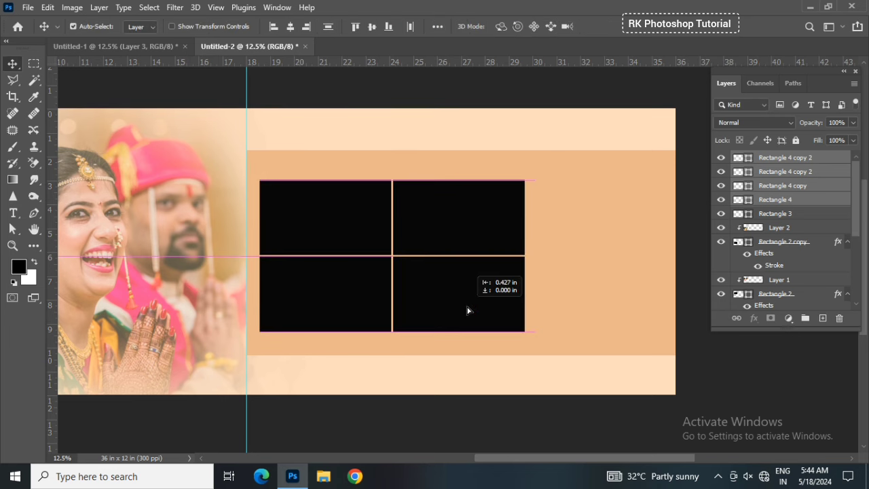
key(shift+Up)
key(shift+Up)
key(shift+Up)
key(shift+Up)
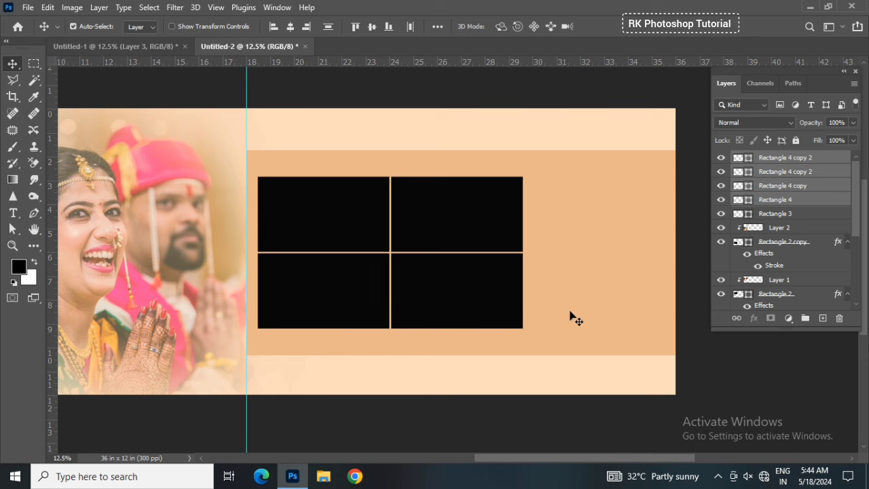
click(784, 157)
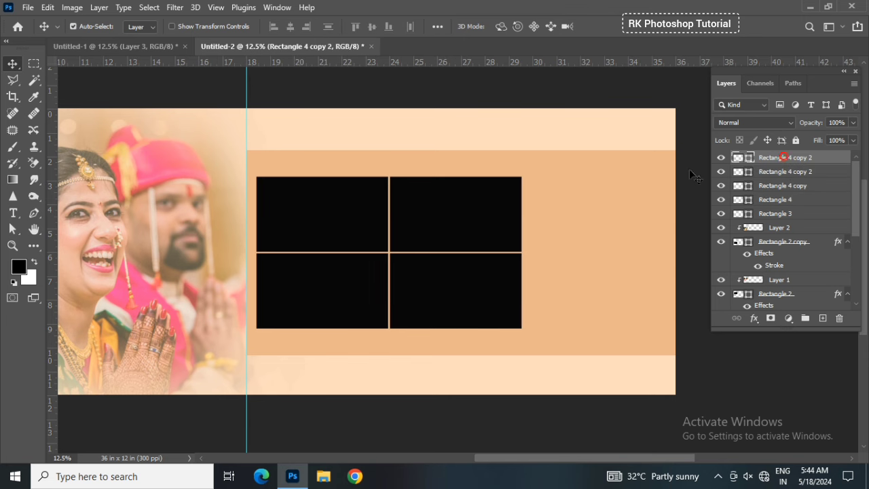
click(300, 212)
Bring a wedding photo over, clip it into the top-left frame and enlarge it to fill
click(135, 48)
mouse_move(392, 288)
mouse_down()
mouse_move(523, 224)
mouse_move(505, 224)
mouse_up()
right_click(770, 157)
click(677, 263)
key(ctrl+t)
drag(544, 198, 580, 187)
drag(535, 214, 538, 204)
drag(570, 259, 573, 259)
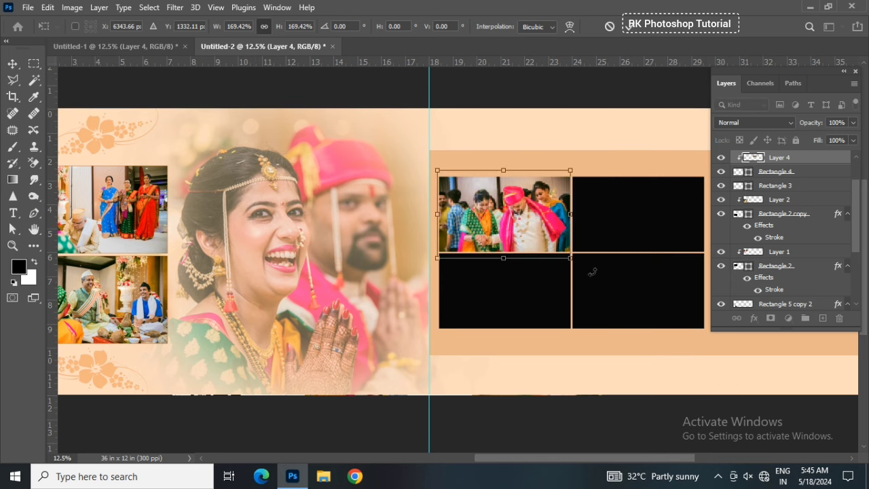
key(Return)
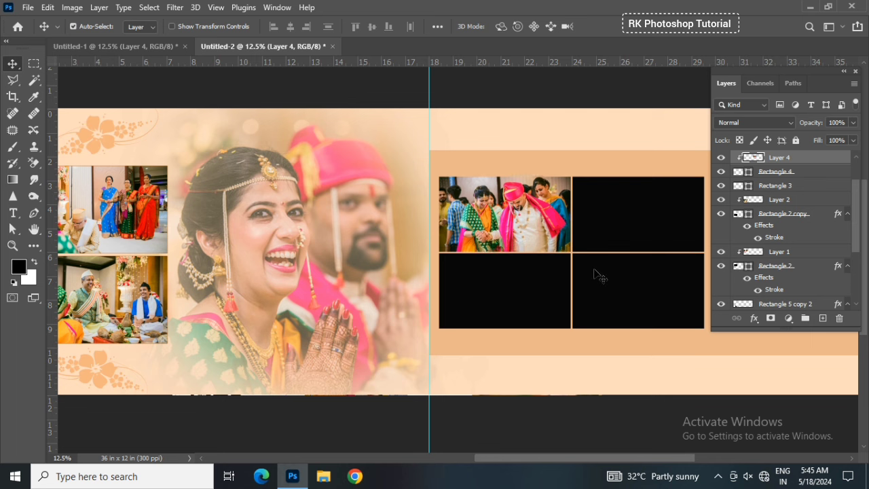
Duplicate the frame layers and make the four grid frames taller
click(509, 286)
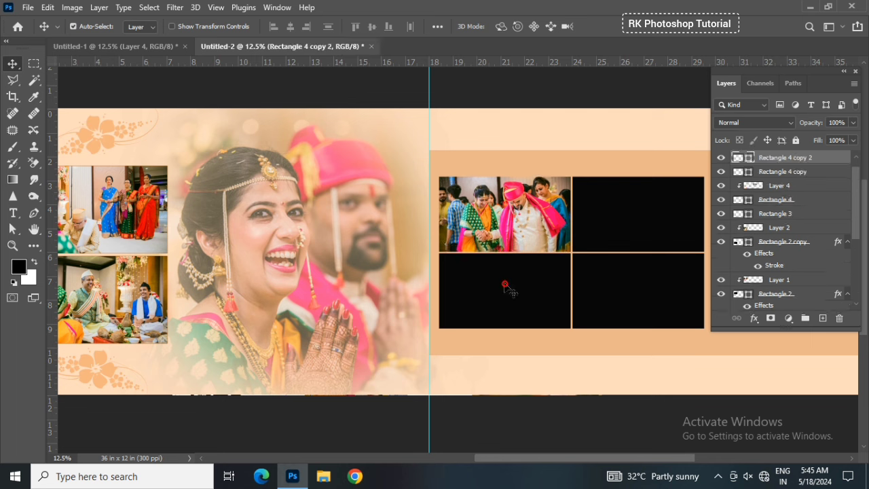
click(512, 221)
click(517, 275)
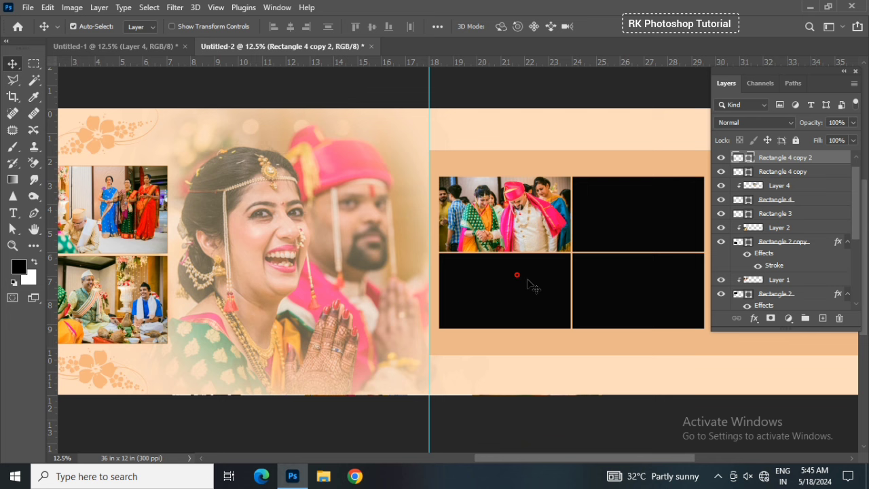
shift+click(596, 294)
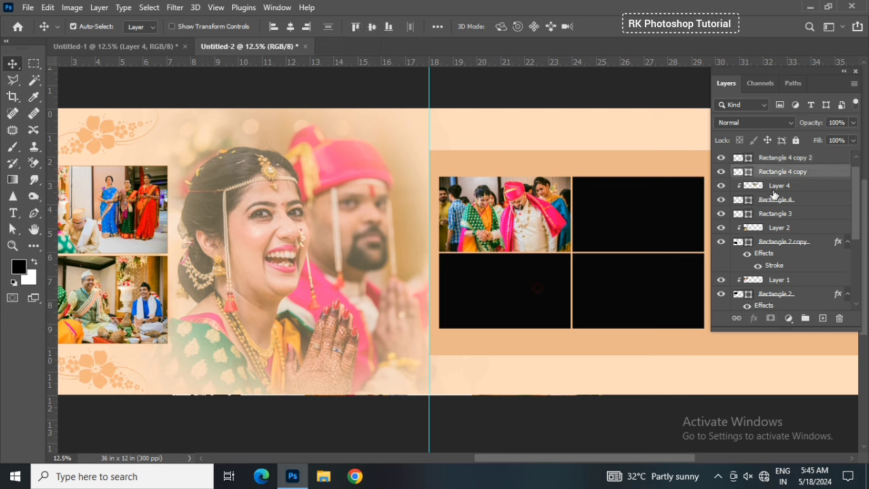
key(ctrl+j)
click(776, 172)
shift+click(779, 190)
key(ctrl+t)
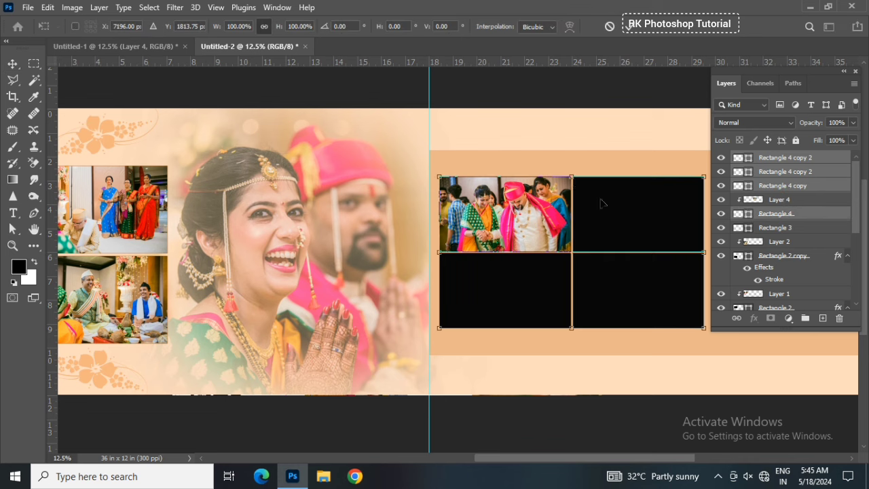
drag(572, 176, 572, 157)
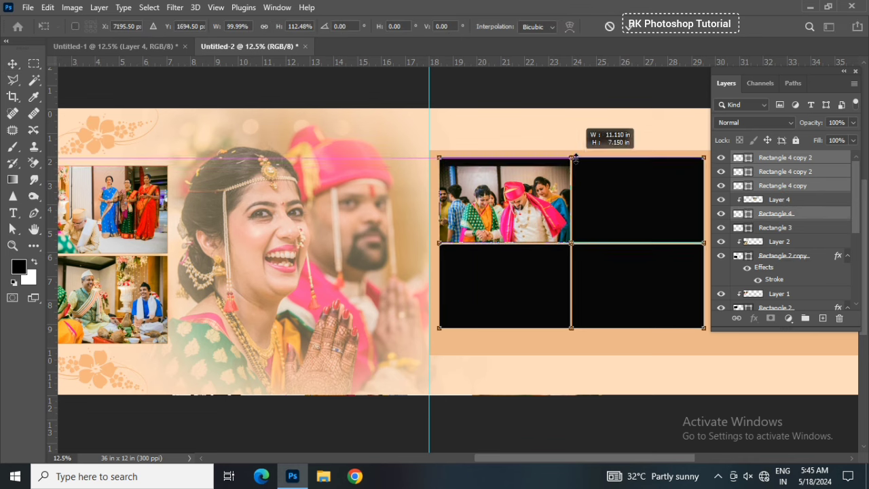
key(Return)
Reposition the photo in its frame and nudge the whole photo grid down
mouse_move(525, 212)
mouse_down()
mouse_move(523, 200)
mouse_move(531, 216)
mouse_up()
click(794, 158)
shift+click(782, 225)
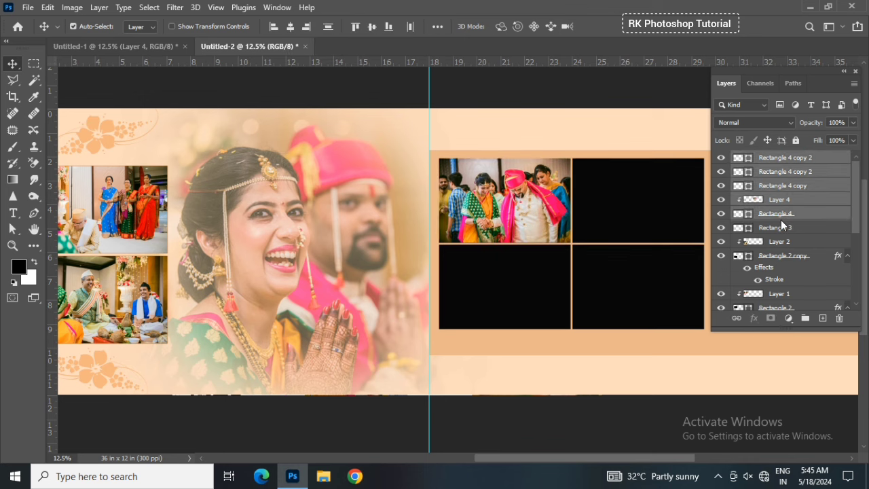
key(shift+Down)
key(shift+Down)
key(shift+Down)
key(shift+Down)
key(shift+Down)
key(shift+Down)
key(shift+Up)
key(shift+Up)
key(shift+Up)
key(Down)
Select the Rectangle 4 copy frame and drag another photo over from Untitled-1
click(793, 158)
drag(527, 458, 541, 458)
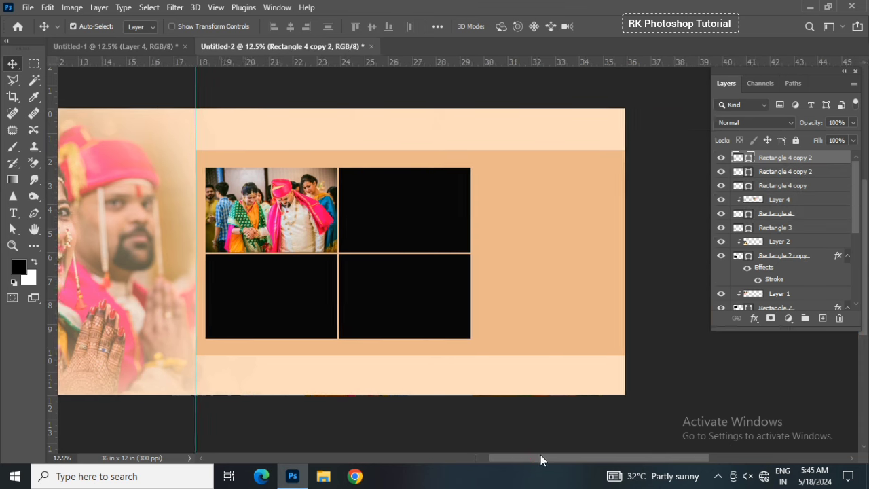
click(486, 228)
click(120, 50)
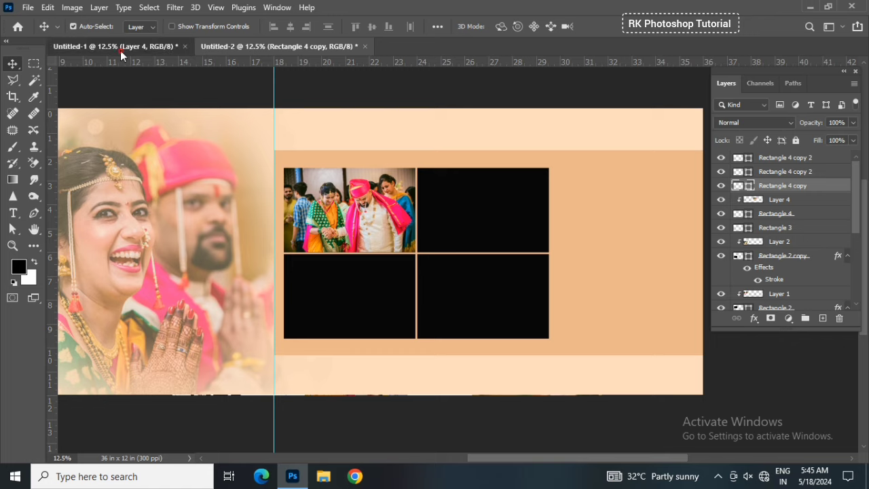
mouse_move(430, 292)
mouse_down()
mouse_move(307, 50)
mouse_move(615, 213)
mouse_up()
Clip the new photo into the top-right frame and enlarge it to fill
scroll(611, 272, right, 2)
right_click(799, 159)
click(704, 264)
key(ctrl+t)
mouse_move(580, 239)
mouse_down()
mouse_move(626, 267)
mouse_move(593, 234)
mouse_up()
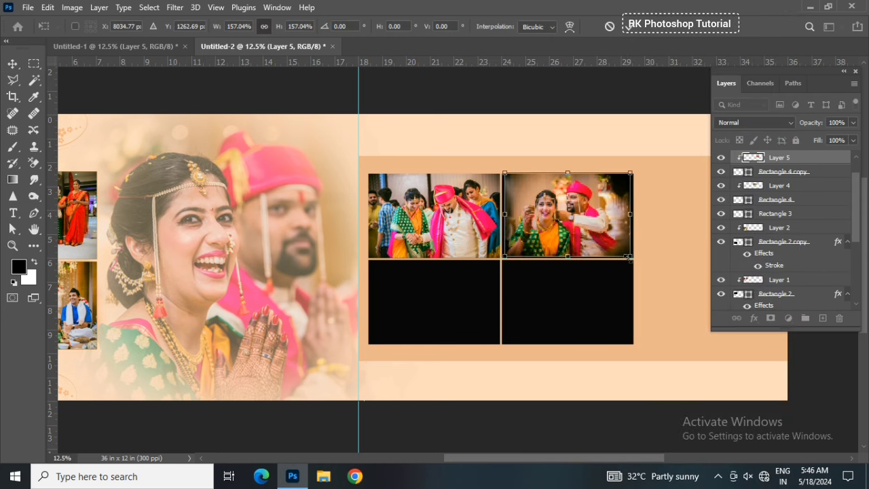
drag(629, 259, 635, 262)
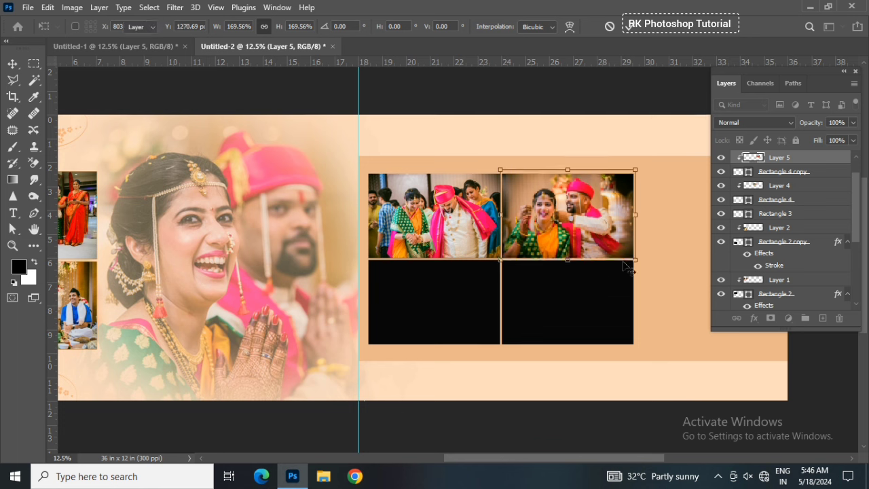
key(Return)
Move another photo onto the lower-left frame, clip it and scale it to fill
click(470, 222)
mouse_move(470, 221)
mouse_down()
mouse_move(438, 299)
mouse_move(349, 121)
mouse_move(516, 319)
mouse_up()
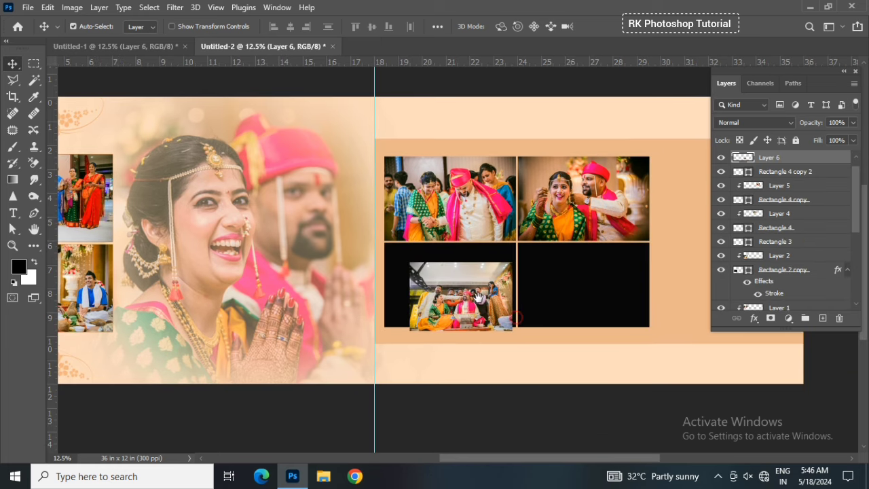
right_click(781, 158)
click(730, 260)
key(ctrl+t)
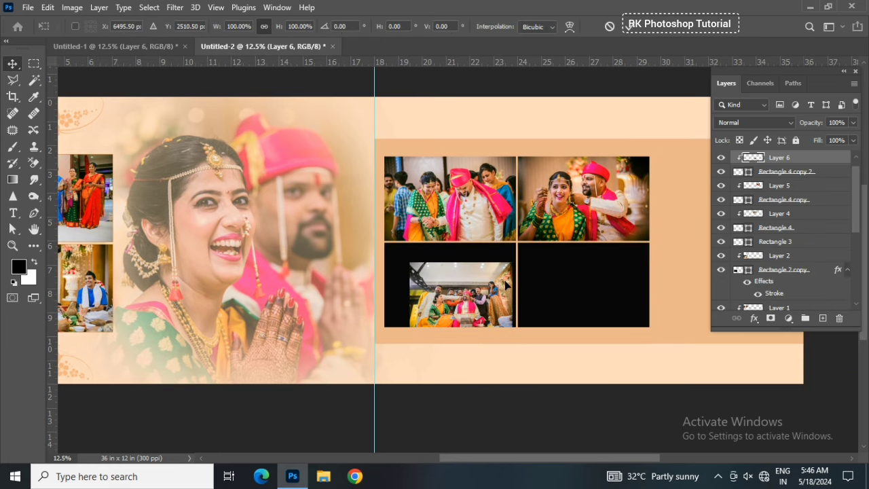
drag(513, 317, 537, 334)
drag(509, 288, 501, 270)
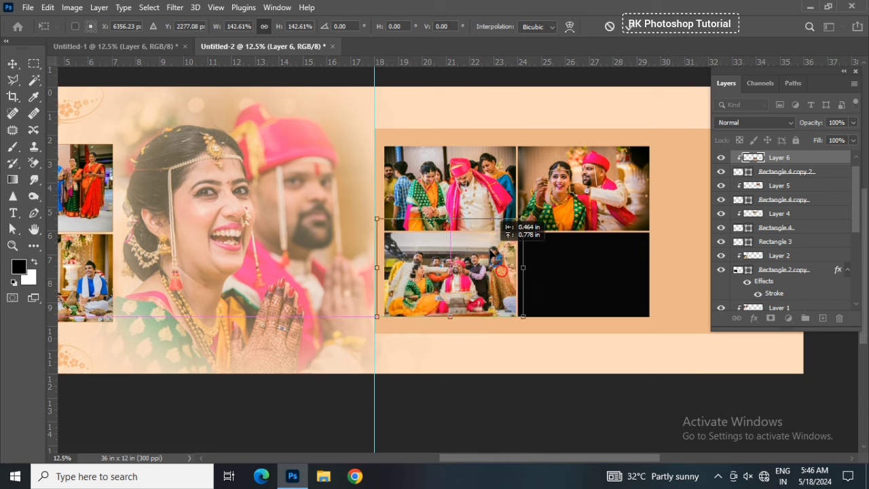
key(Return)
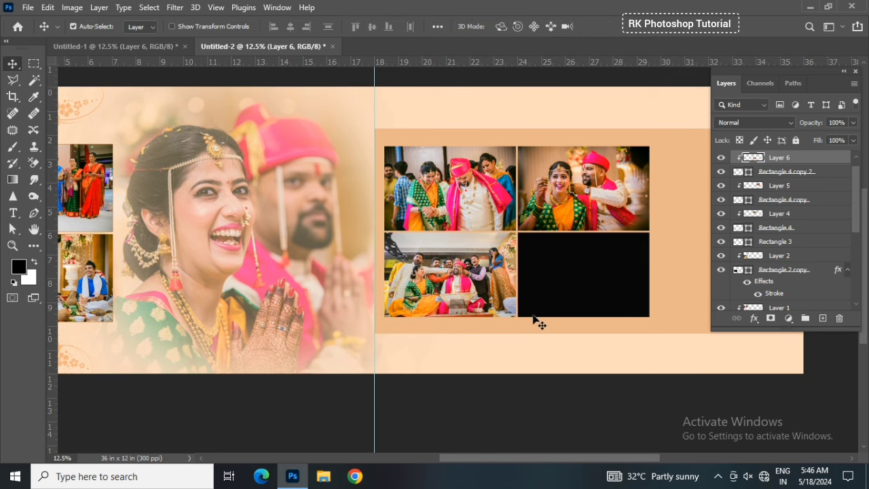
key(ctrl+j)
Bring a third collage photo into the bottom-right frame, scale it over the frame and clip it
click(142, 44)
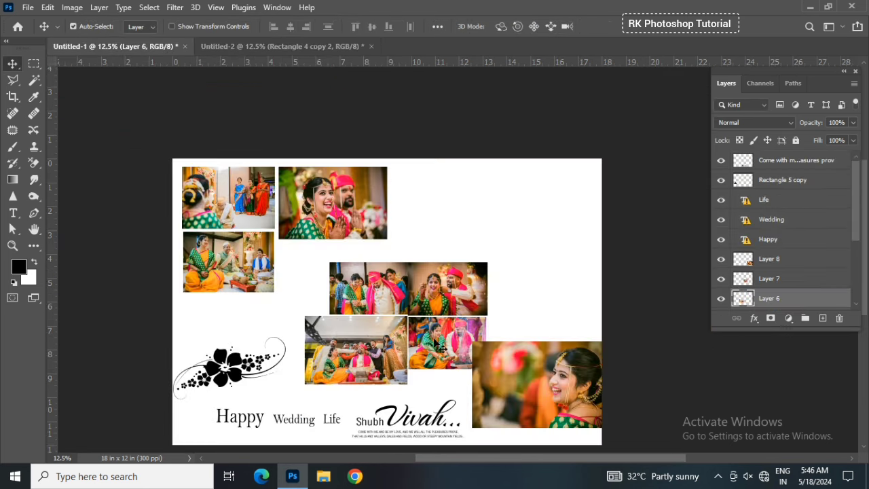
drag(441, 347, 351, 108)
drag(647, 304, 646, 304)
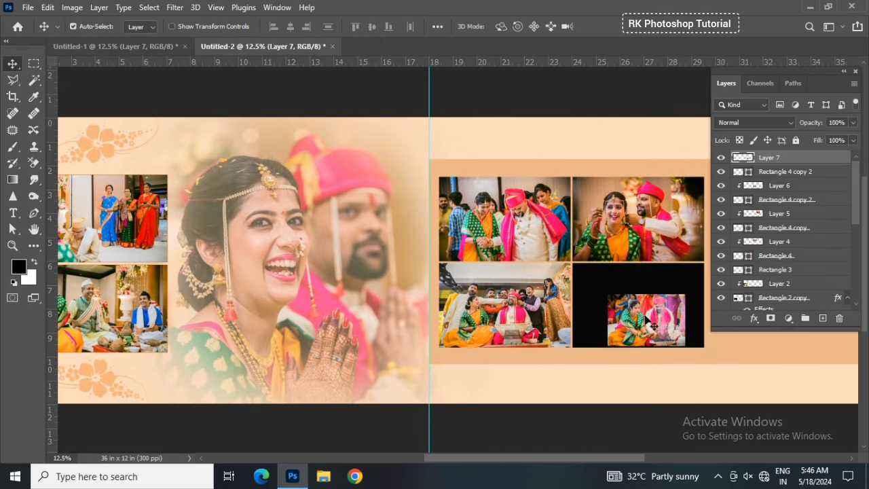
key(ctrl+t)
drag(553, 365, 582, 374)
drag(549, 329, 542, 325)
key(Return)
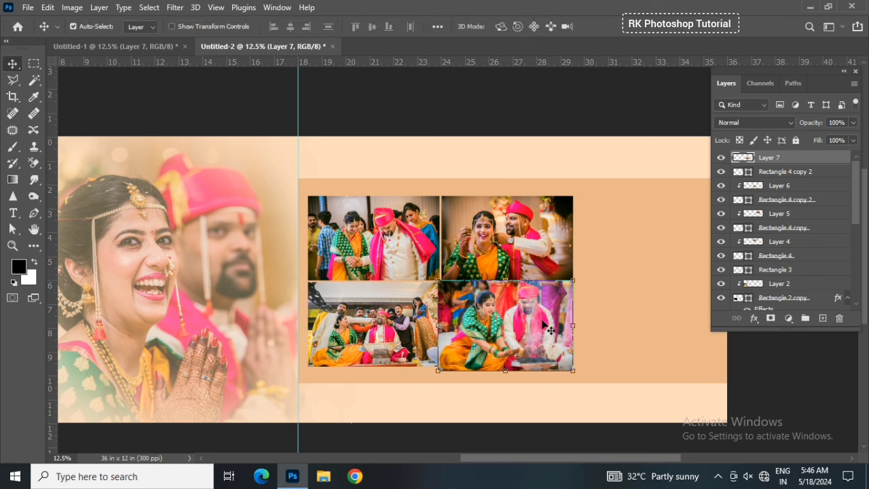
right_click(791, 159)
click(679, 259)
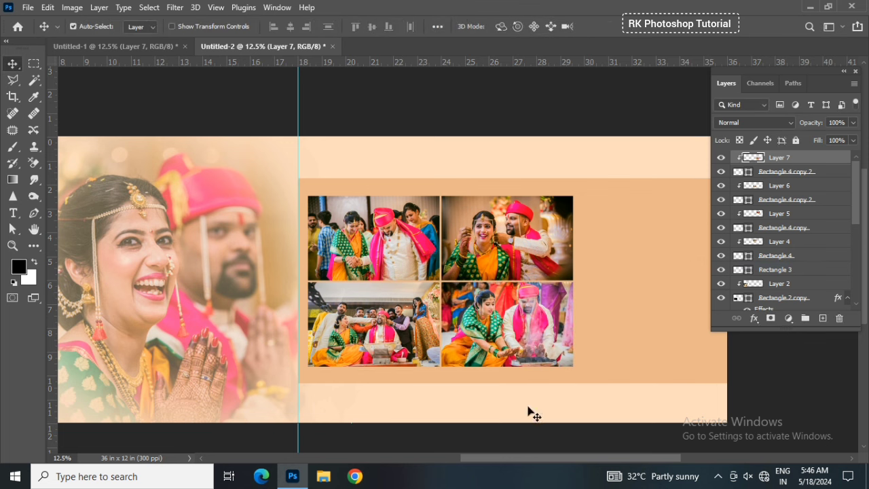
drag(534, 458, 556, 459)
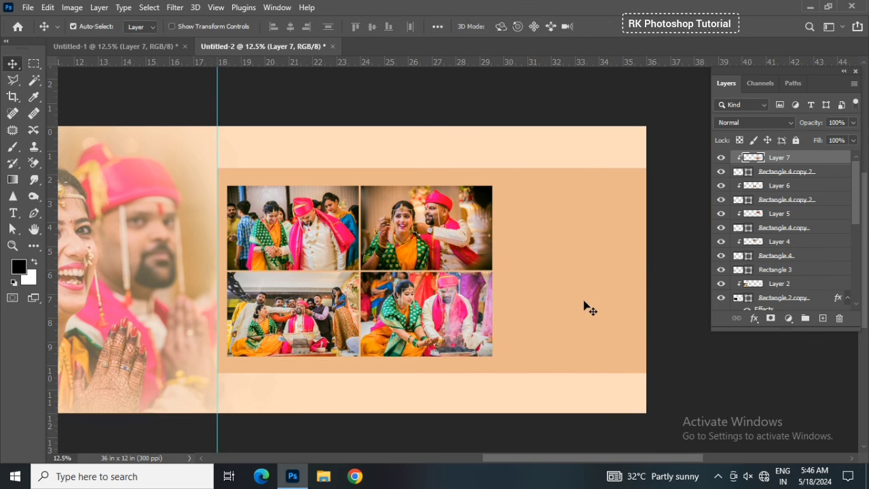
click(584, 301)
Select the band and grid layers, then drag the bride portrait from Untitled-1 beside the grid
click(795, 255)
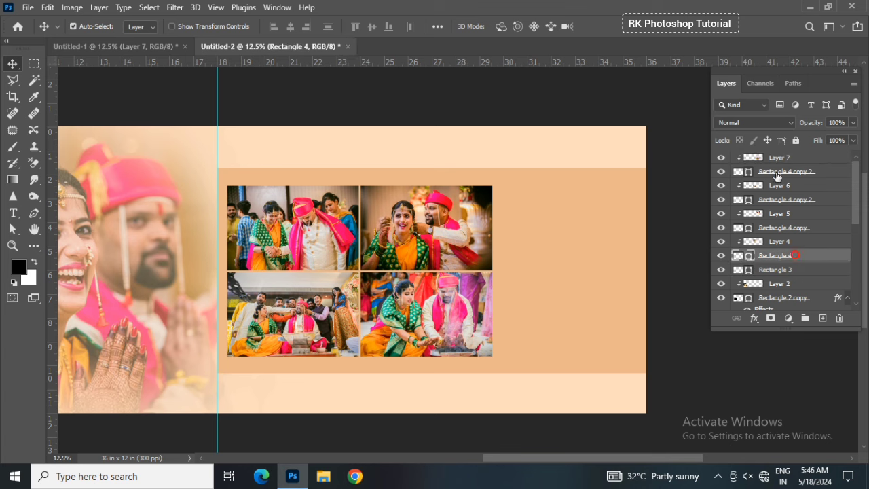
shift+click(782, 161)
drag(553, 301, 384, 113)
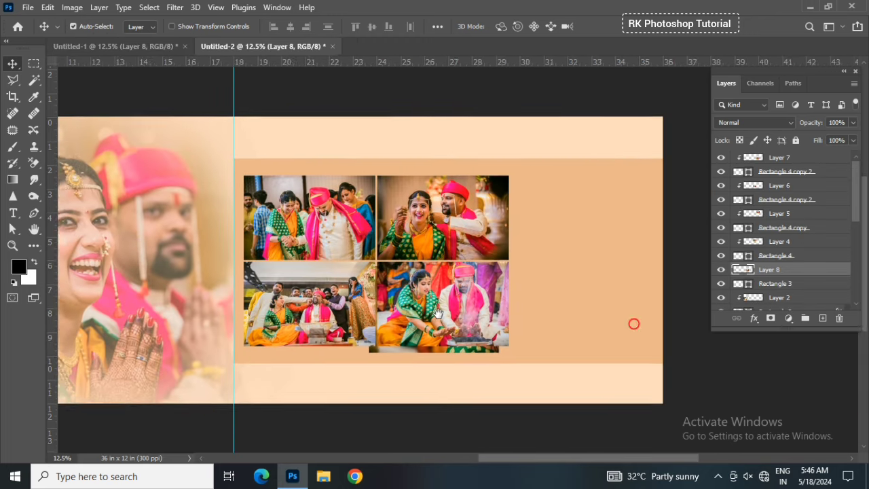
drag(437, 312, 416, 337)
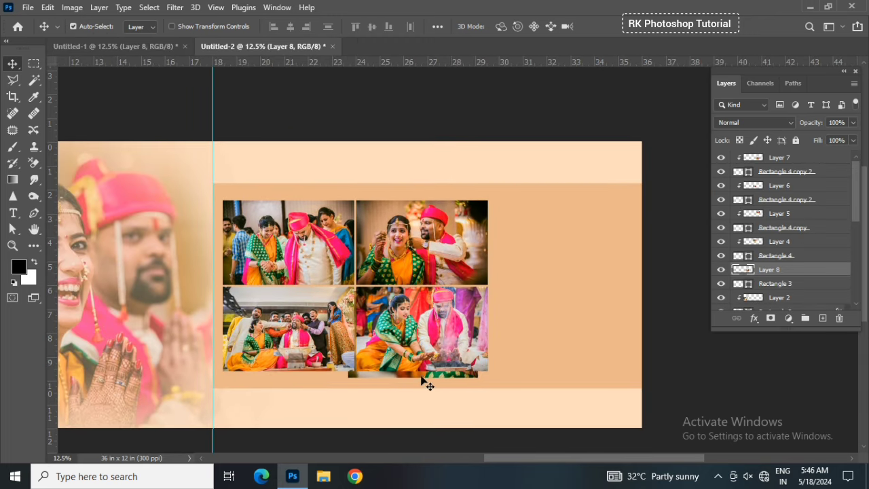
drag(434, 381, 575, 369)
Scale the bride portrait up over the right band and clip it to Rectangle 4
key(ctrl+t)
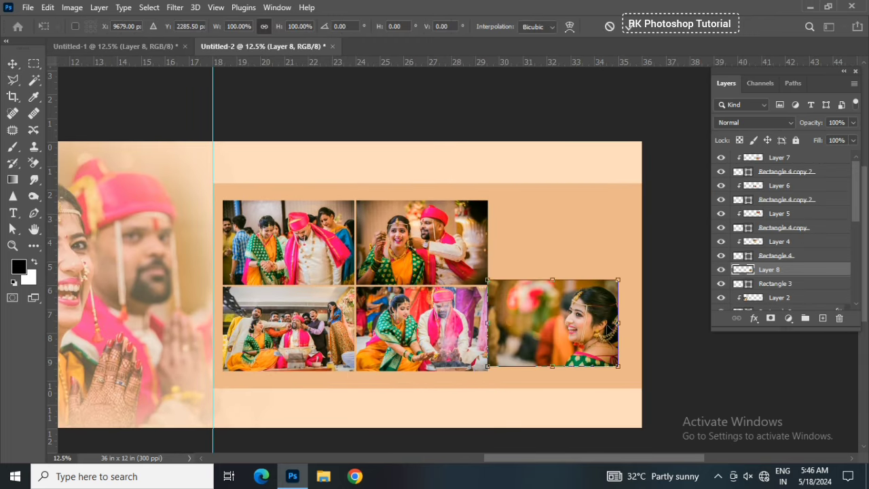
drag(620, 280, 683, 390)
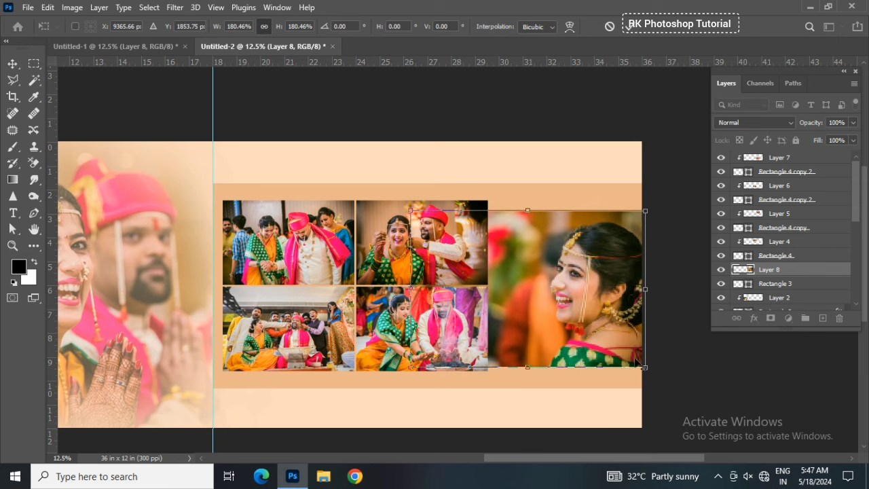
drag(682, 390, 588, 375)
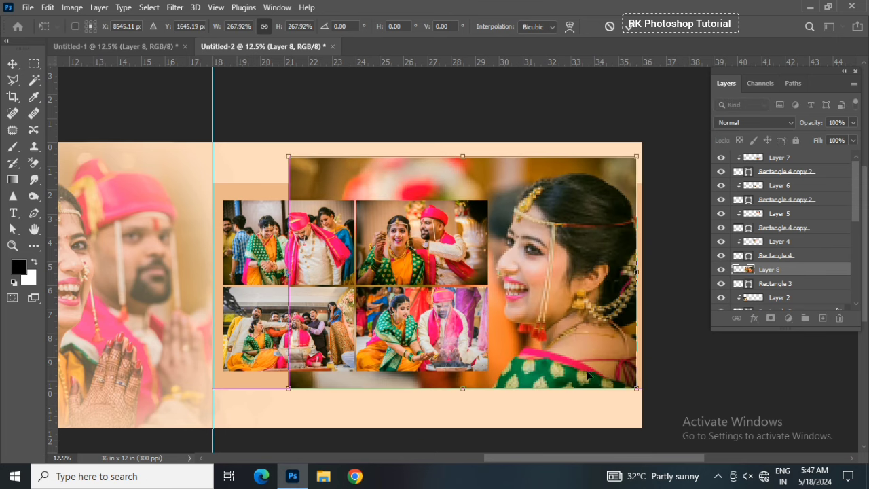
drag(640, 386, 650, 394)
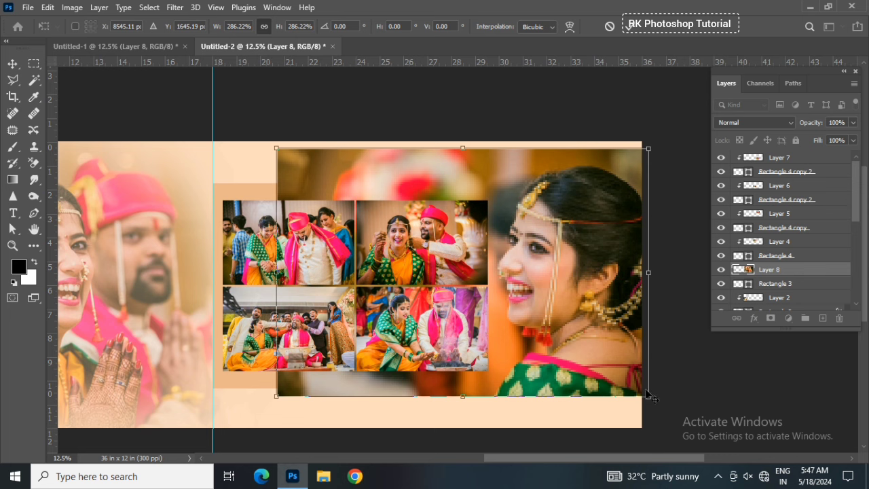
key(Return)
right_click(804, 272)
click(726, 265)
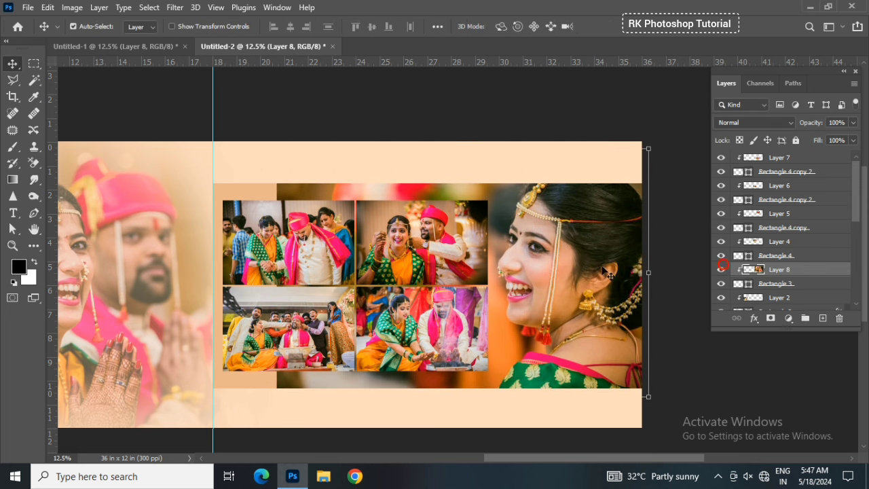
Shrink the clipped bride portrait slightly and nudge it into place within the band
key(ctrl+t)
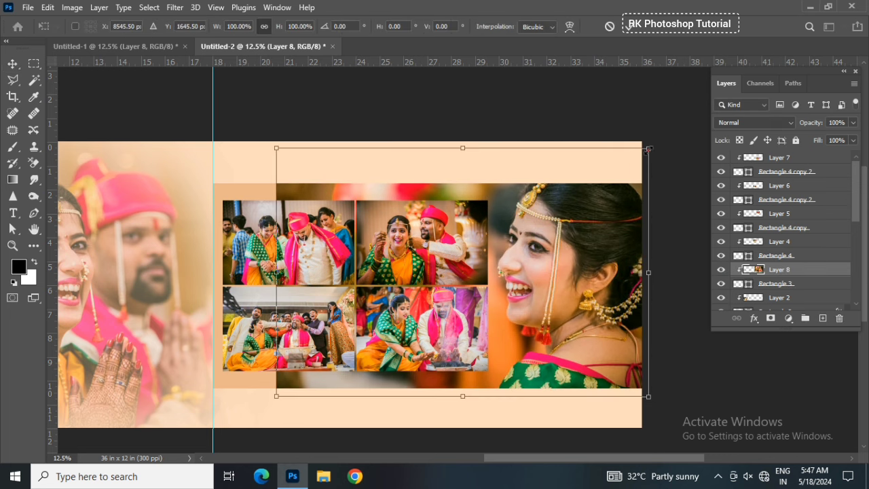
drag(648, 148, 634, 158)
drag(586, 258, 604, 272)
drag(650, 173, 643, 178)
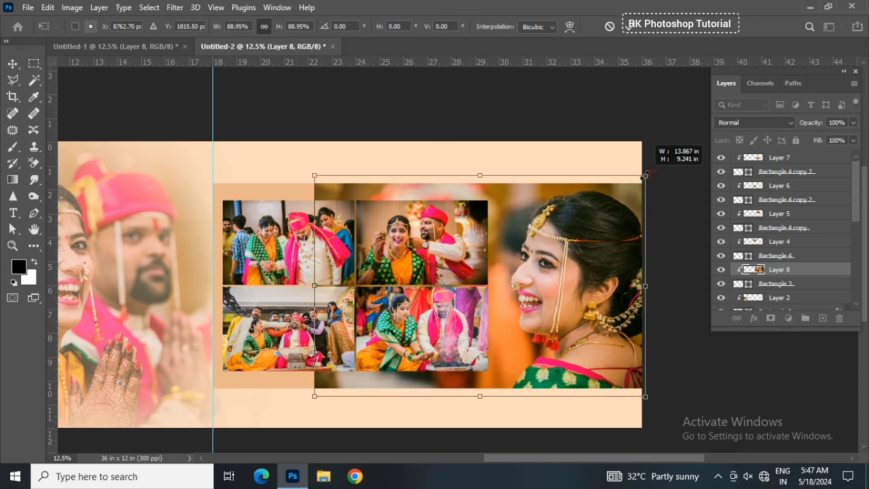
key(Right)
key(Right)
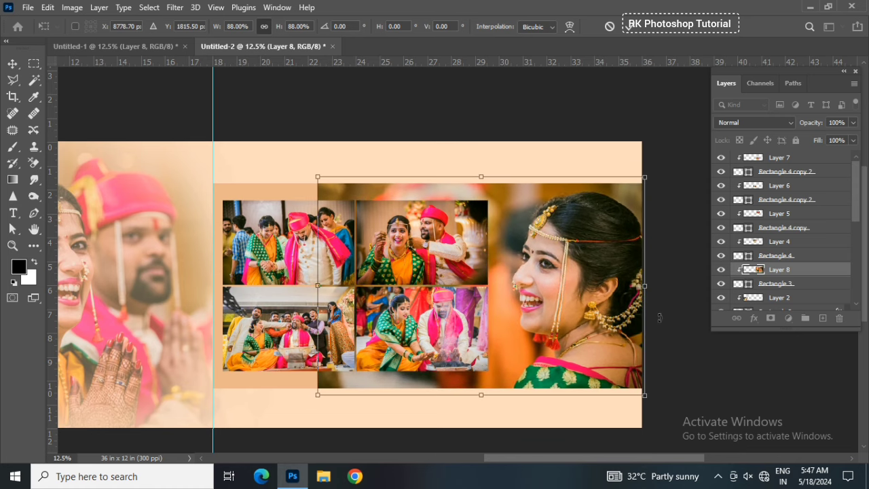
click(628, 26)
scroll(582, 331, up, 1)
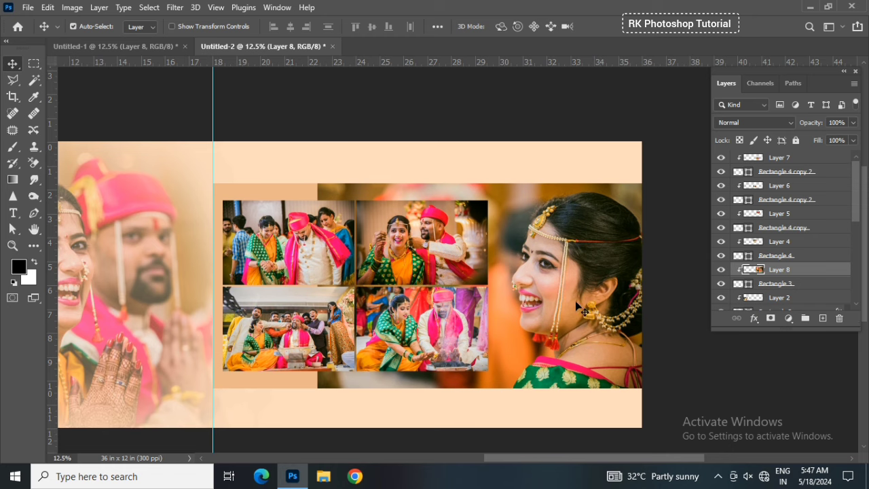
key(Left)
key(Left)
key(Left)
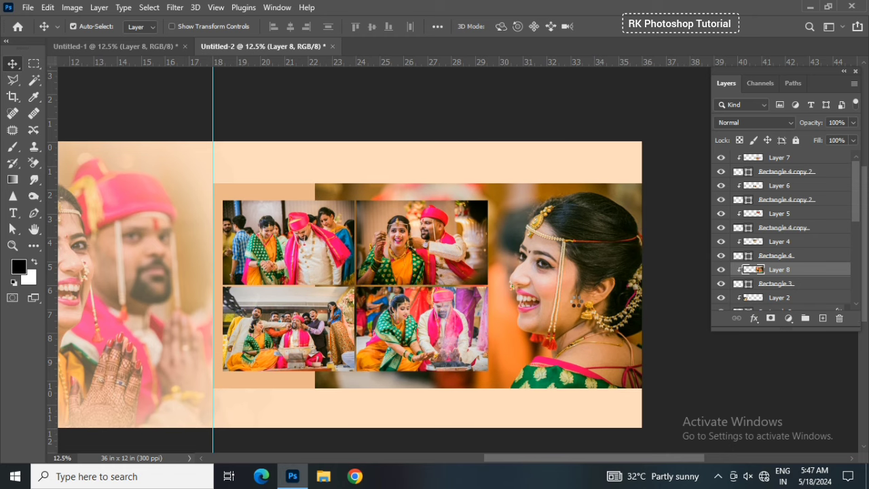
key(Left)
key(Left)
key(Left)
Hide the bride portrait behind a Hide All mask and paint her face back in with white
click(99, 7)
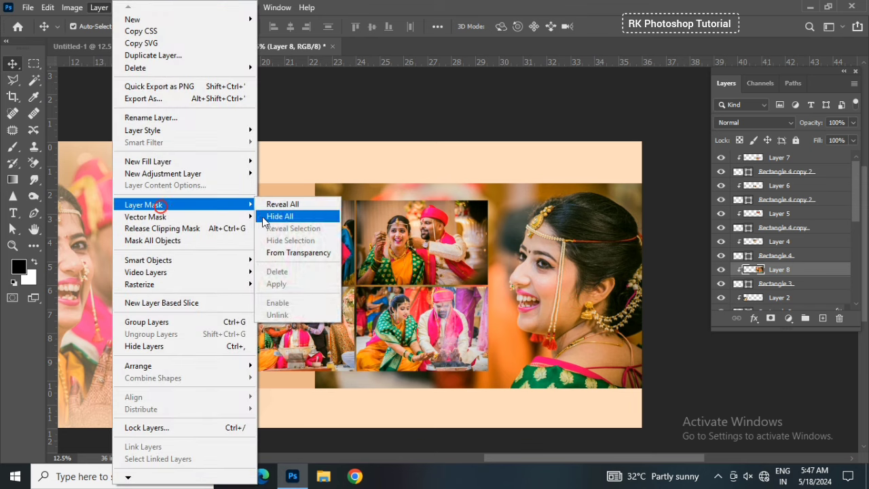
click(286, 217)
click(13, 147)
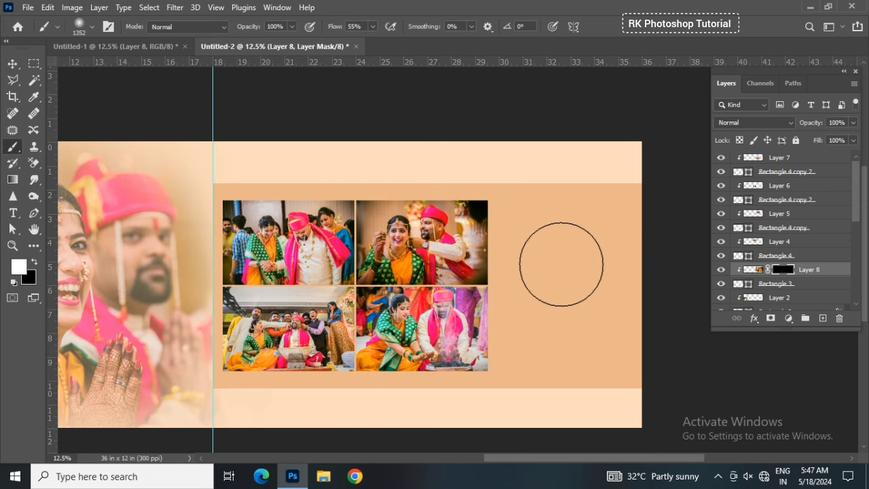
mouse_move(558, 265)
mouse_down()
mouse_move(584, 314)
mouse_move(563, 272)
mouse_move(563, 248)
mouse_move(543, 319)
mouse_move(524, 310)
mouse_move(561, 241)
mouse_move(575, 302)
mouse_move(563, 332)
mouse_move(558, 286)
mouse_up()
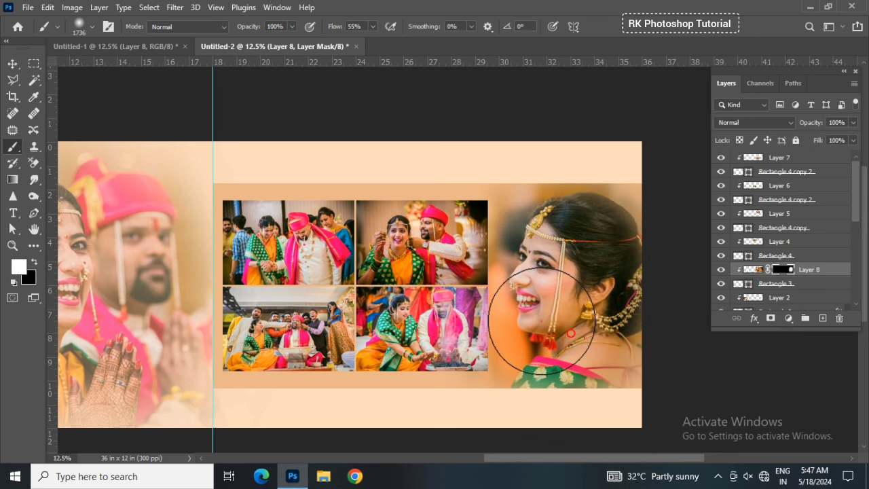
key(x)
click(13, 63)
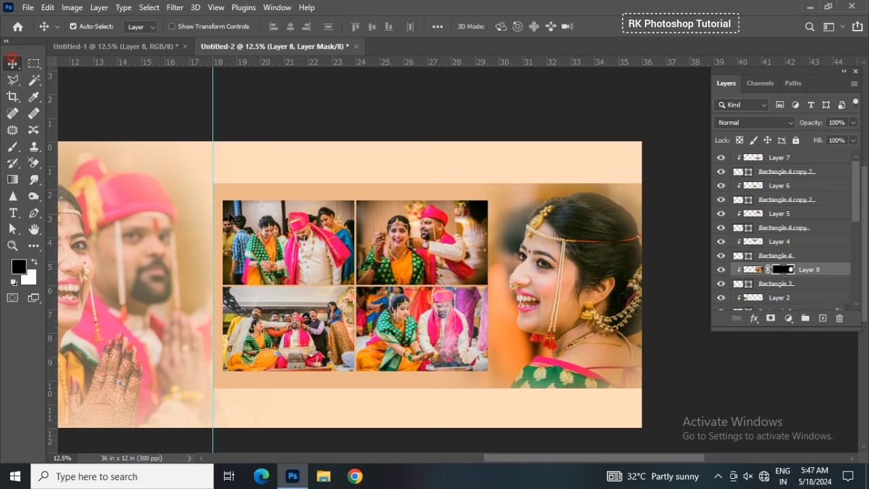
drag(206, 226, 335, 215)
Duplicate the peach Rectangle 1 background and narrow the copy to the left half of the spread
click(492, 413)
key(ctrl+t)
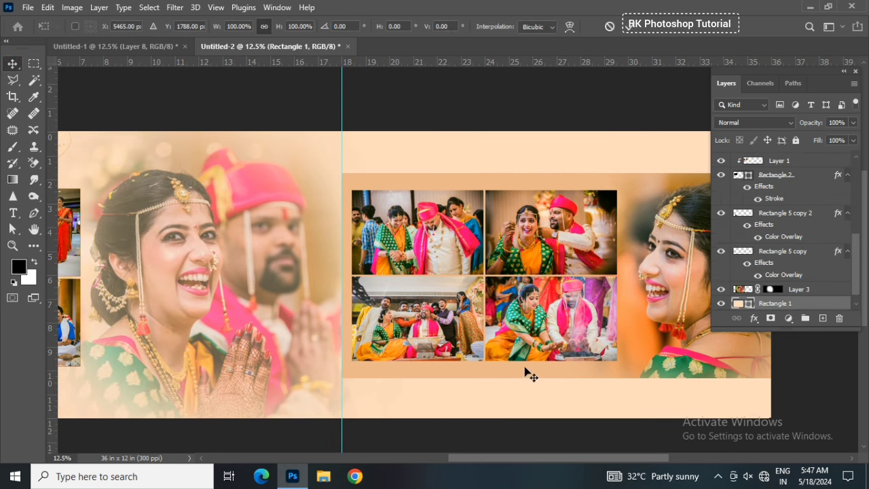
drag(540, 344, 484, 347)
key(Return)
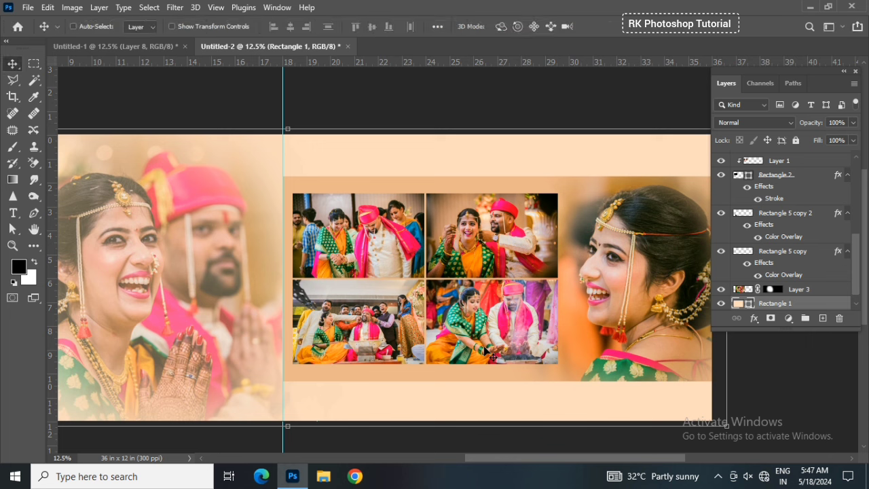
key(ctrl+j)
key(ctrl+t)
scroll(561, 337, down, 1)
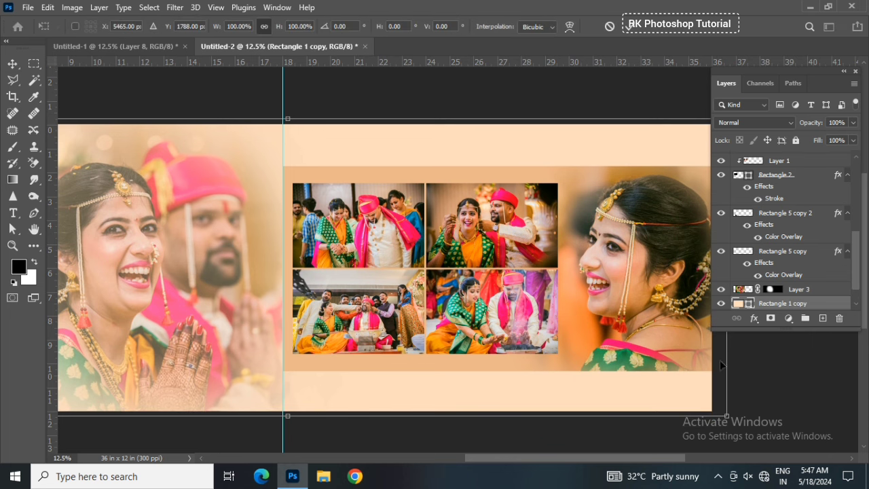
drag(728, 362, 281, 367)
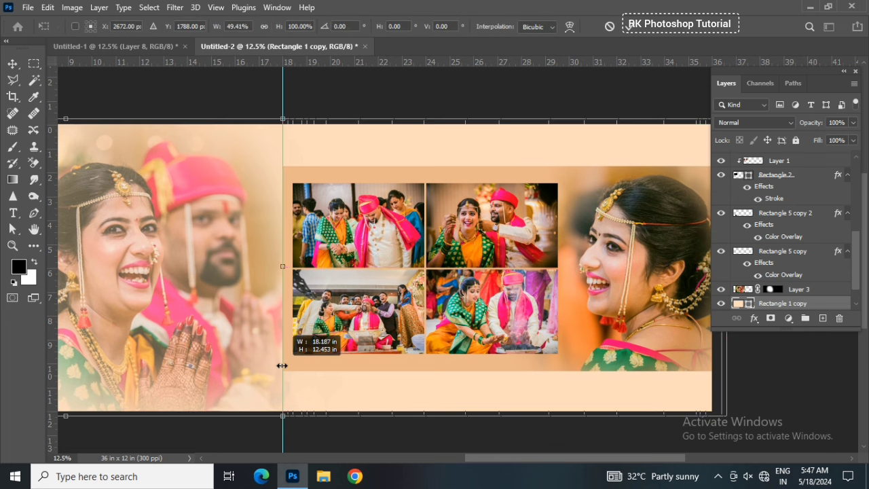
key(Return)
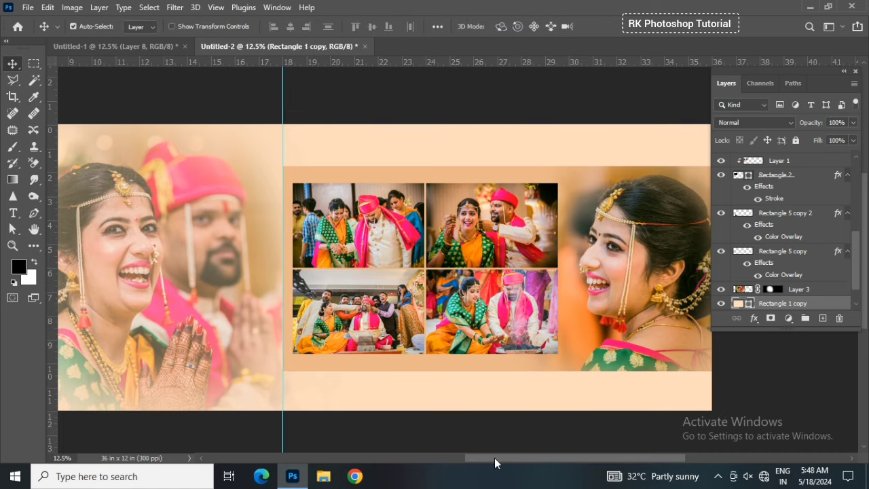
drag(495, 459, 505, 459)
Add an orange Stroke layer style to the first two Rectangle 4 photo frames
click(360, 247)
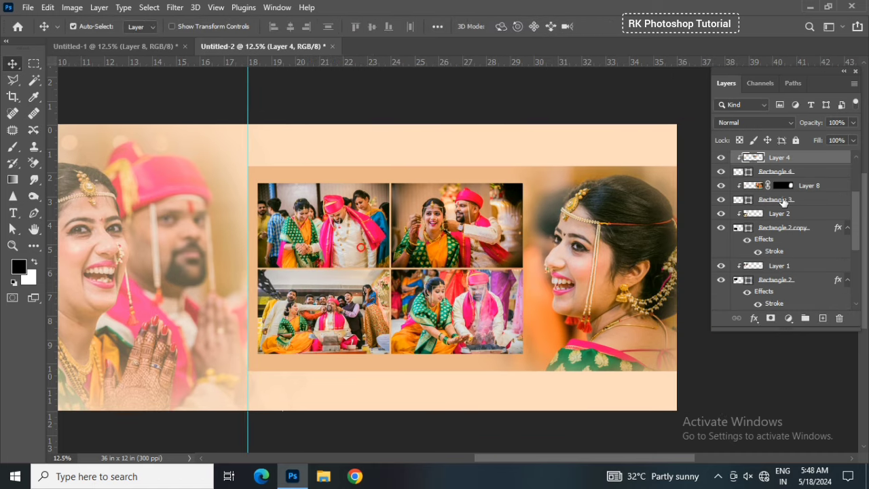
click(828, 174)
double_click(828, 176)
click(394, 254)
click(815, 175)
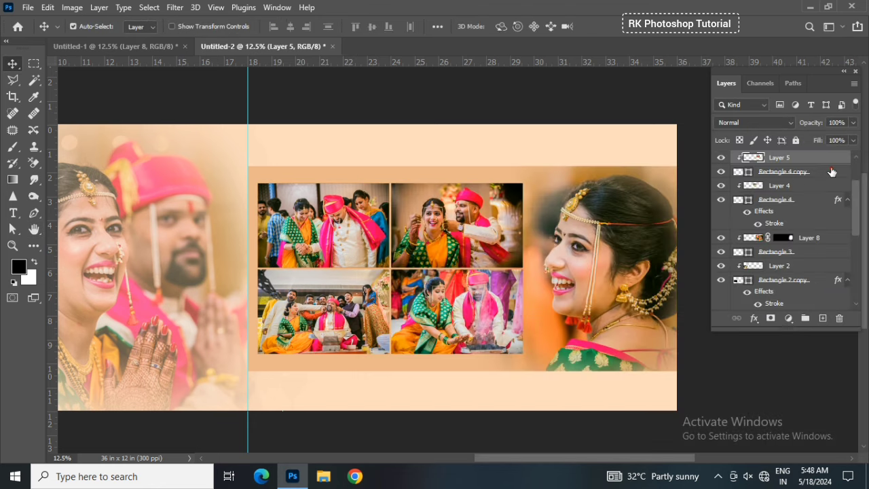
double_click(832, 172)
click(461, 257)
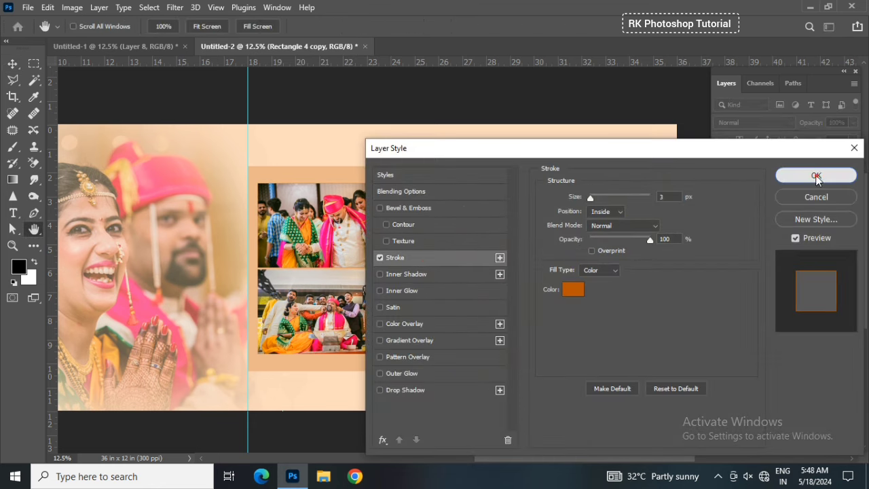
click(817, 176)
Add the same orange Stroke to the third and fourth photo frames
double_click(834, 173)
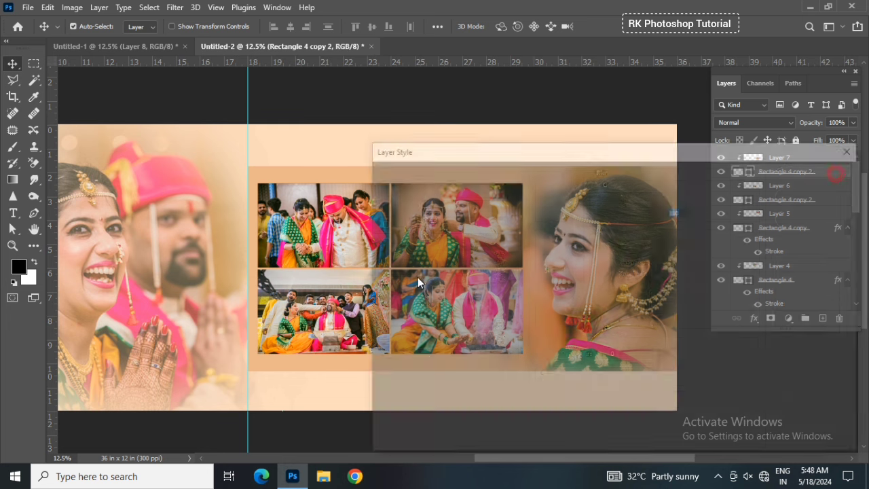
click(417, 255)
click(816, 175)
click(736, 209)
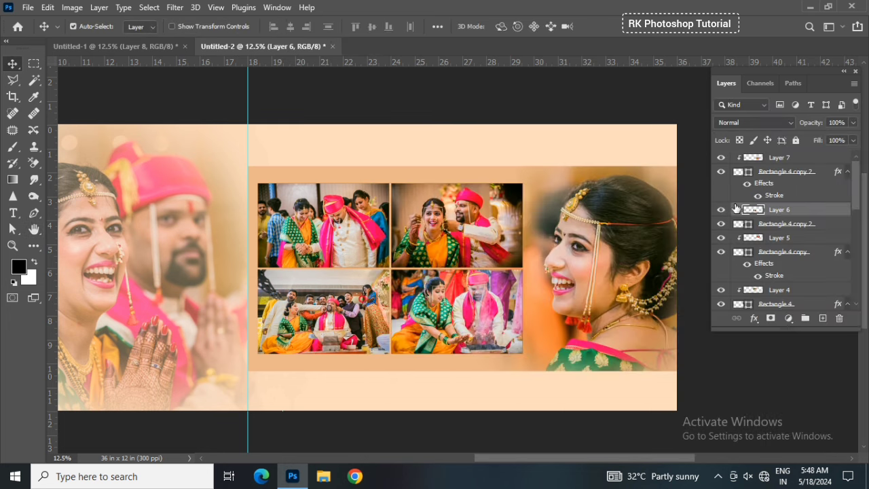
double_click(832, 224)
click(421, 258)
click(815, 176)
mouse_move(595, 458)
mouse_down()
mouse_move(540, 458)
mouse_move(604, 470)
mouse_up()
click(823, 158)
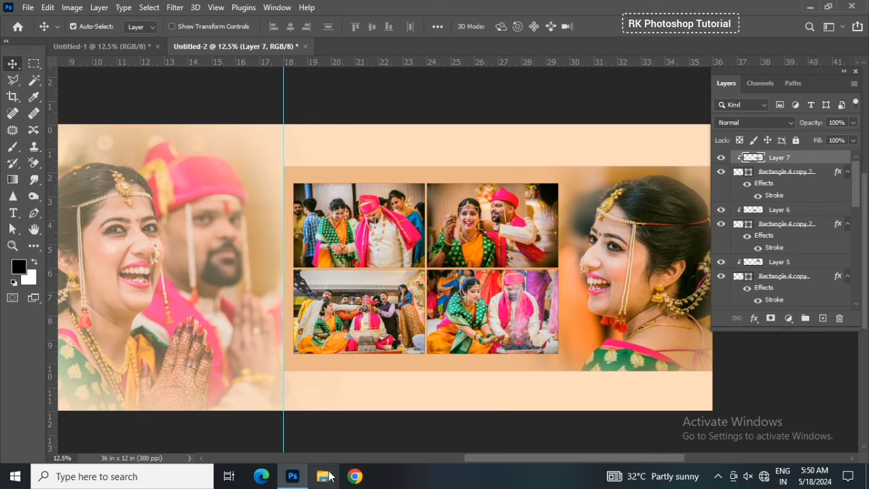
Open Untitled-2tex.psd, then return to the Untitled-2 spread zoomed back to 12.5%
key(ctrl+minus)
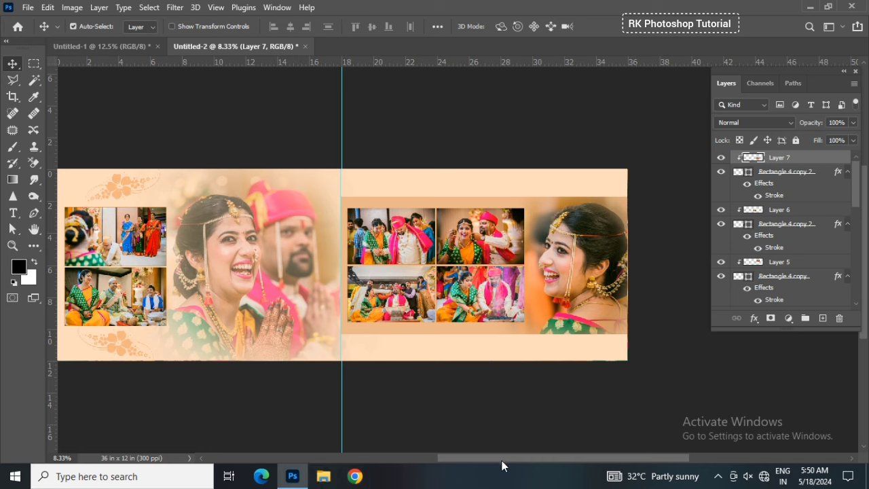
drag(500, 459, 488, 464)
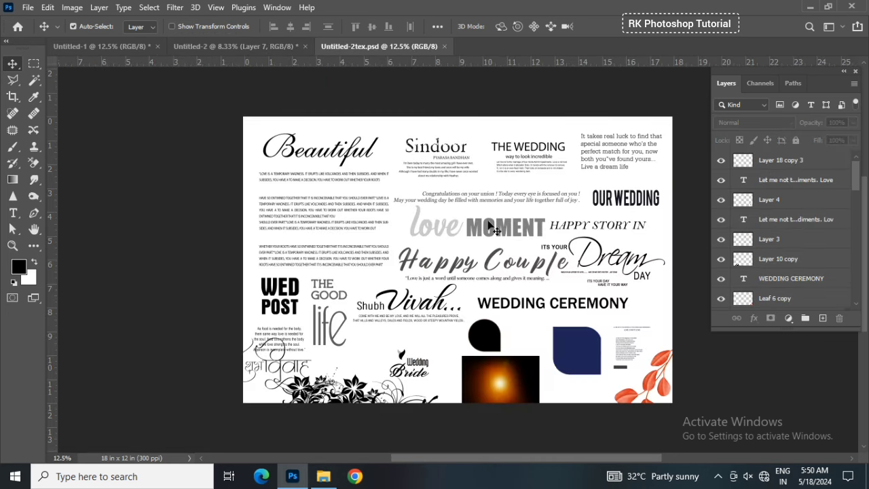
click(202, 46)
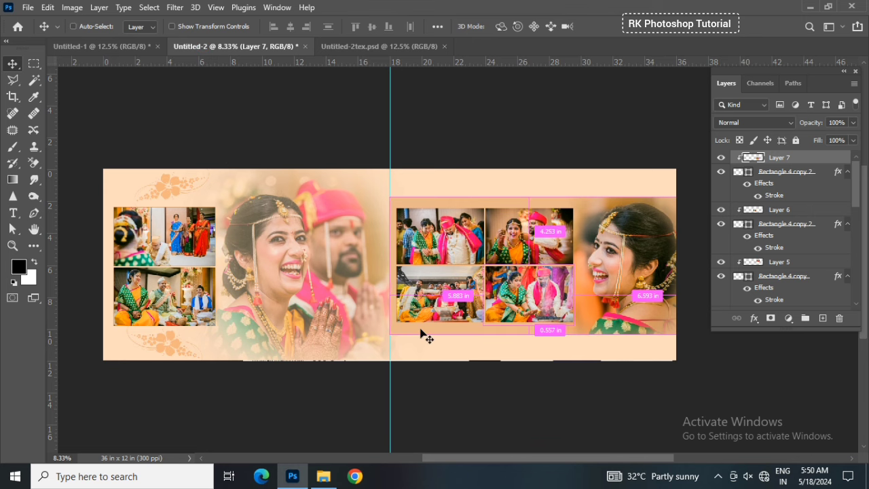
key(ctrl+plus)
mouse_move(383, 276)
mouse_down()
mouse_move(416, 285)
mouse_move(455, 268)
mouse_up()
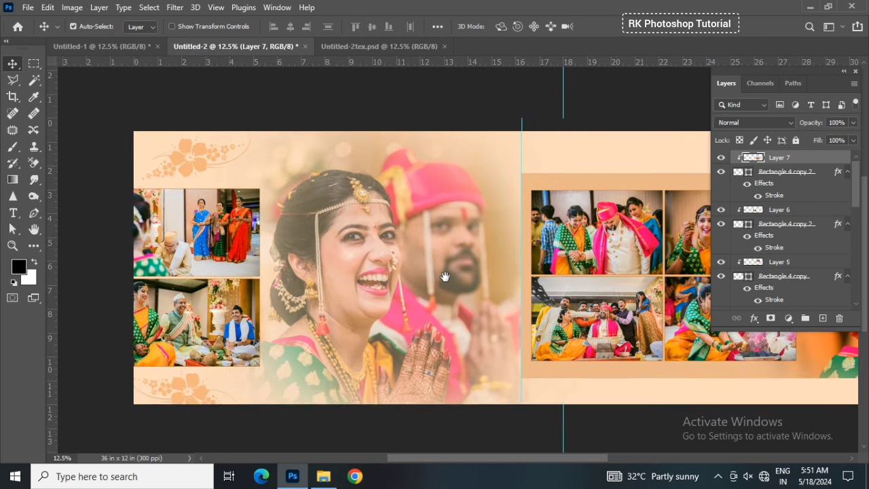
Raise both Rectangle 5 copy flower ornaments to 85% opacity
click(241, 148)
scroll(743, 219, down, 3)
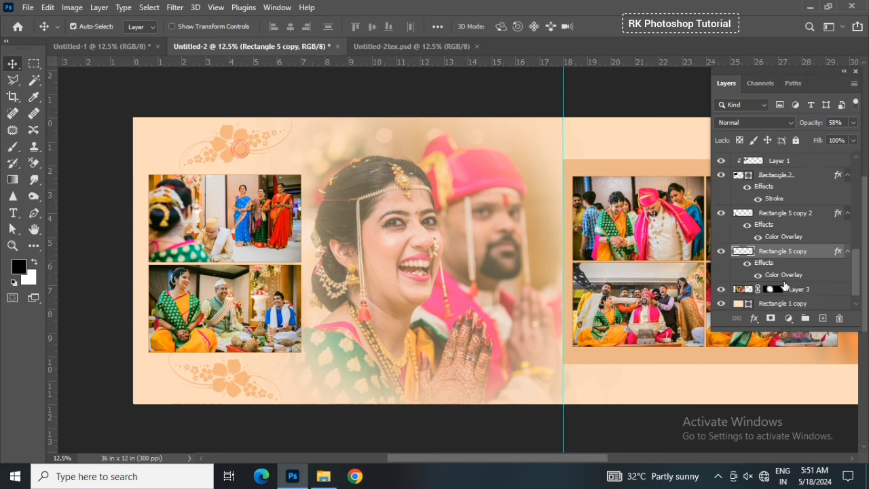
ctrl+click(804, 202)
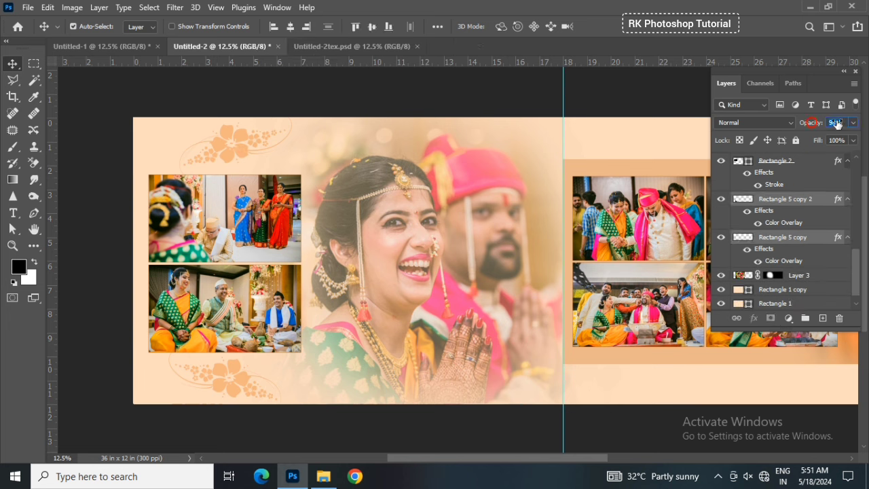
text(98)
key(Return)
drag(808, 126, 795, 129)
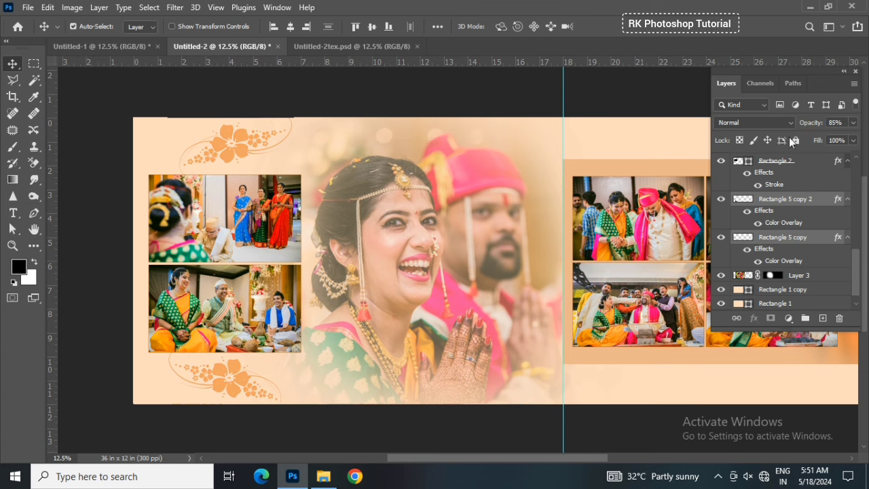
Select the Layer 7 photo and bring the Untitled-2tex.psd text-templates document to the front
drag(527, 459, 623, 459)
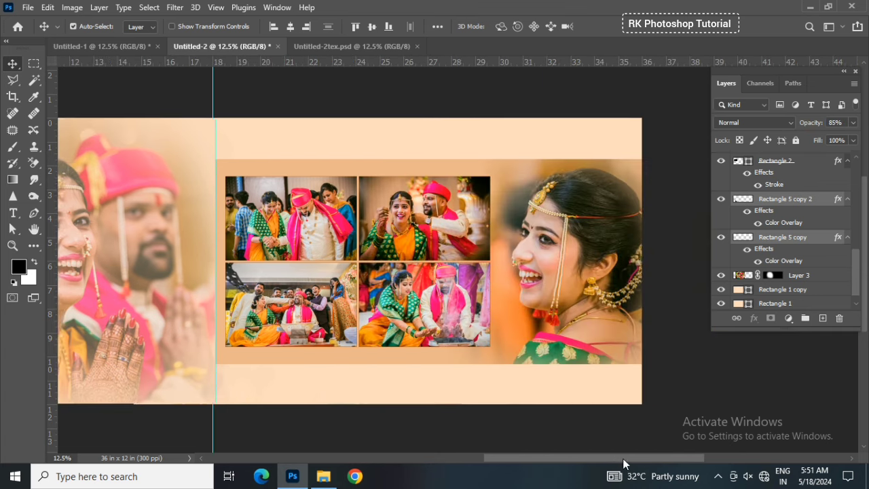
scroll(785, 234, up, 3)
scroll(785, 235, up, 3)
scroll(785, 234, up, 3)
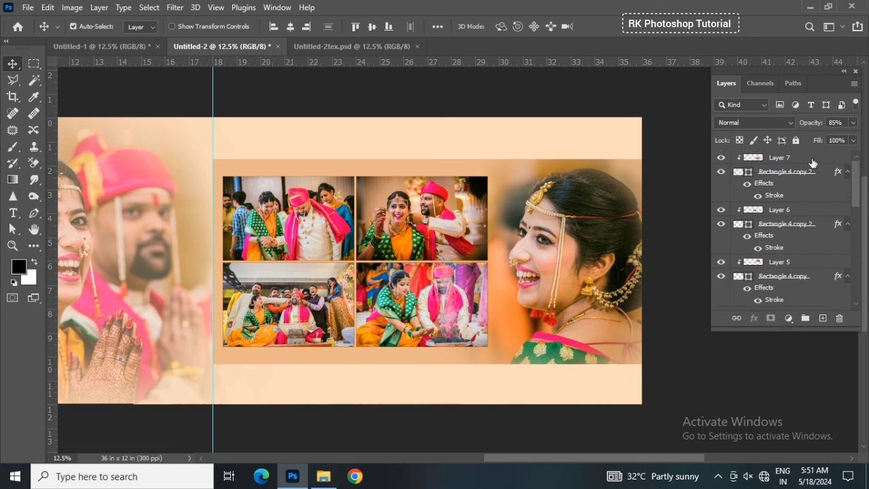
click(781, 158)
click(340, 49)
Bring the WEDDING CEREMONY text onto the spread as a 30 pt WEDDING MOMENTS title above the grid
scroll(518, 286, down, 1)
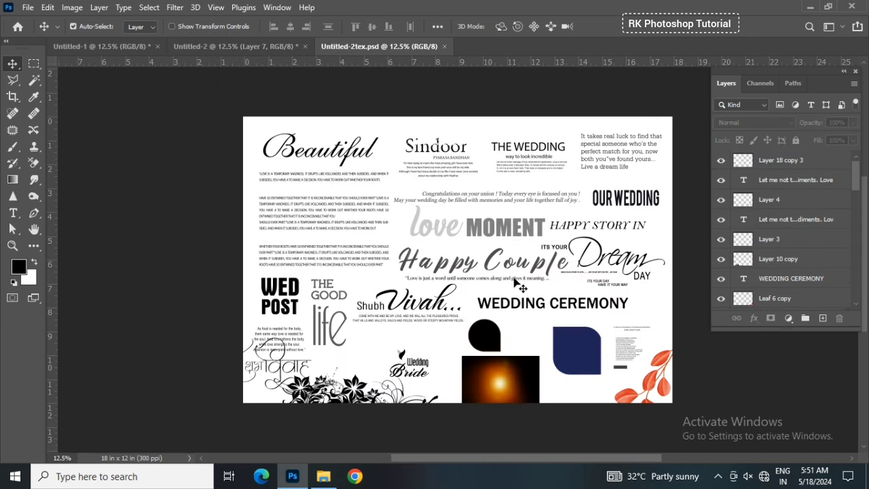
drag(540, 311, 385, 148)
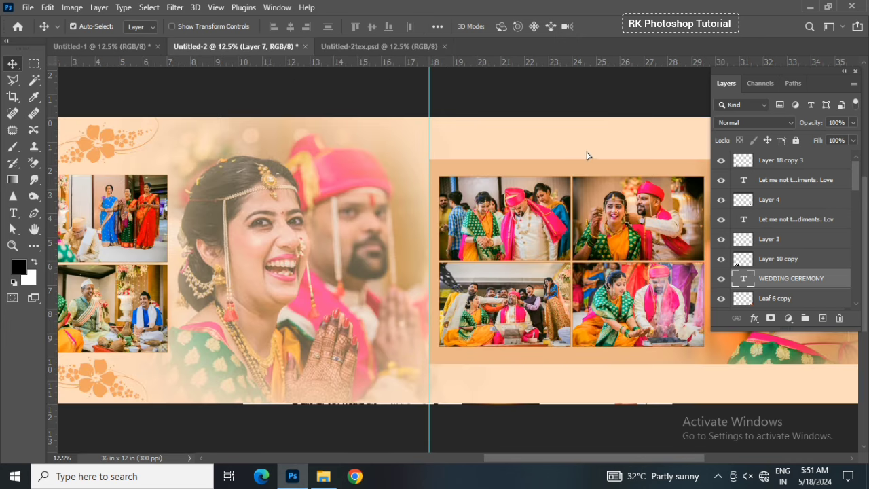
drag(596, 184, 460, 190)
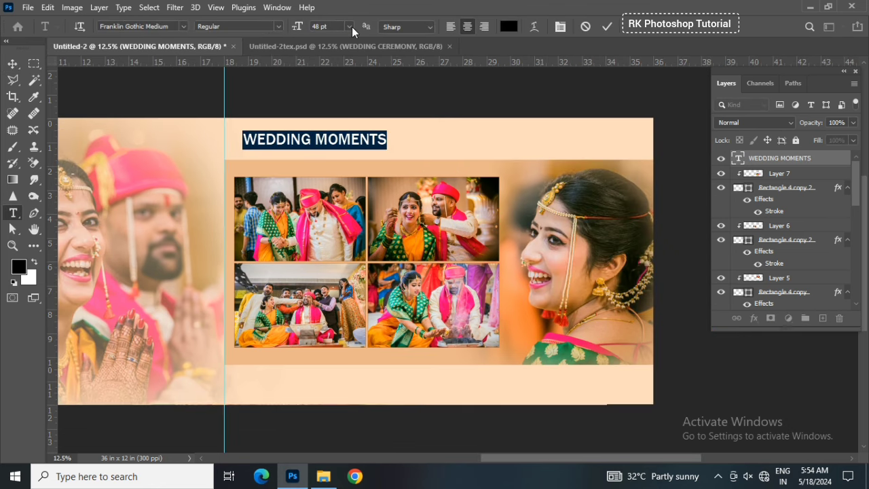
click(351, 26)
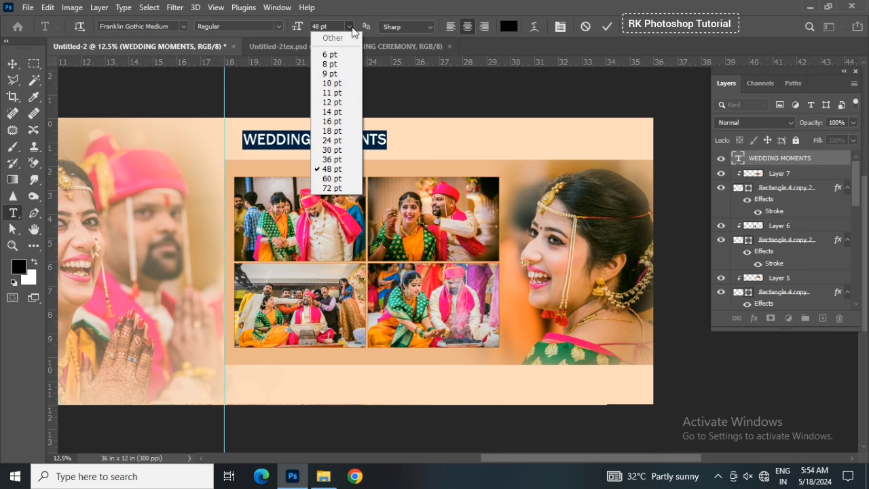
click(325, 148)
click(11, 63)
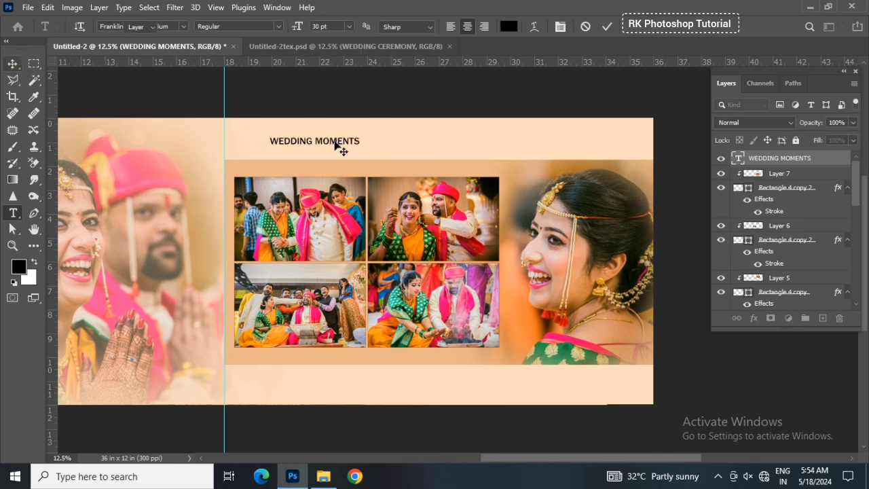
drag(345, 144, 315, 141)
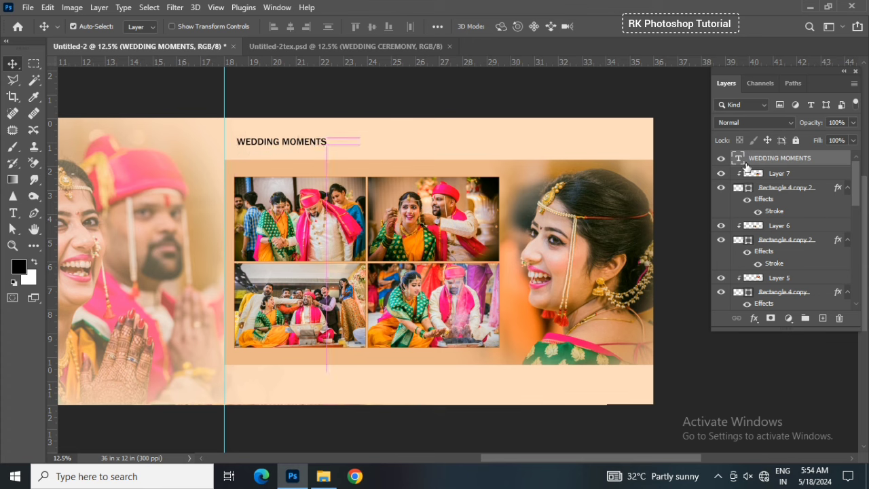
Colour the WEDDING MOMENTS title dark orange a85108, then return to the text-templates document
double_click(739, 159)
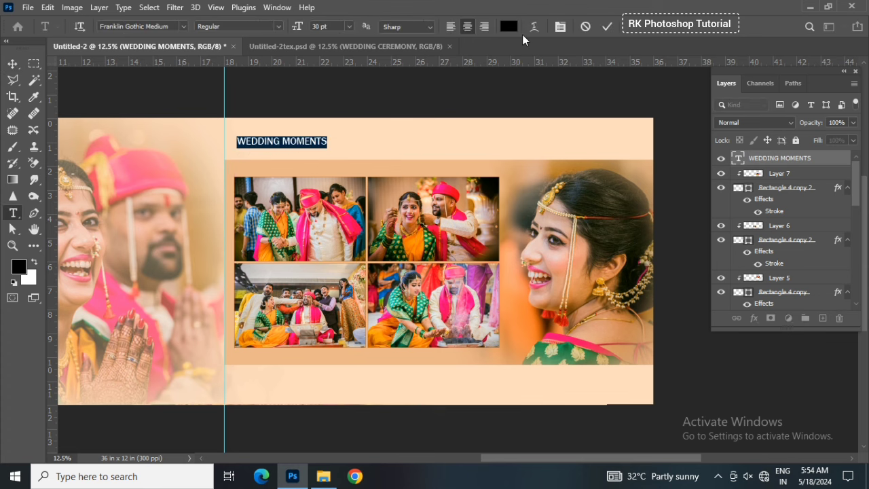
click(509, 26)
click(458, 164)
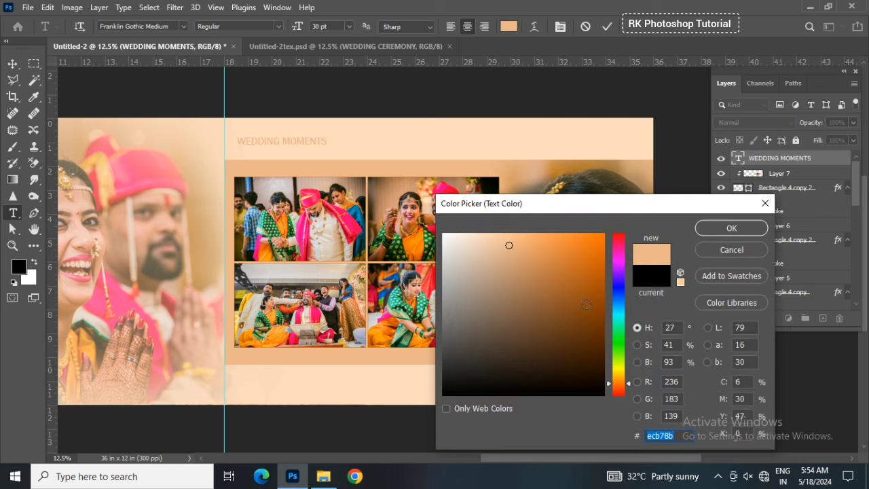
drag(586, 305, 597, 286)
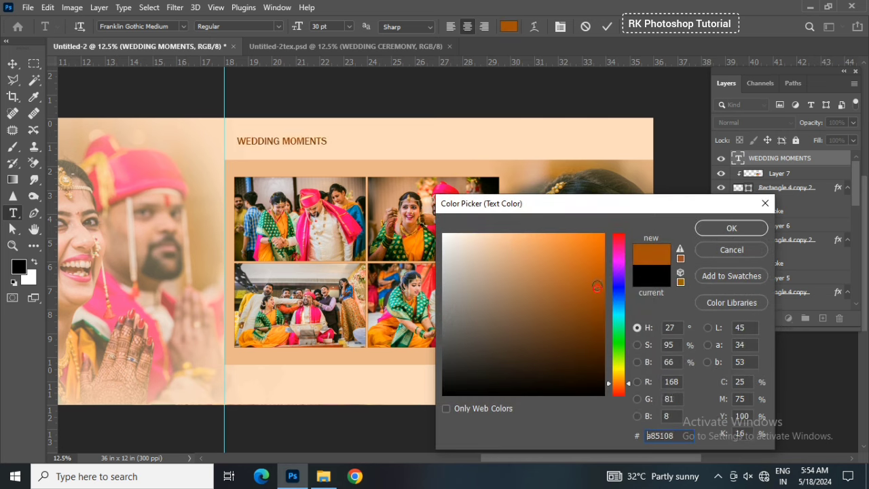
click(703, 230)
click(13, 63)
click(332, 45)
scroll(542, 253, down, 1)
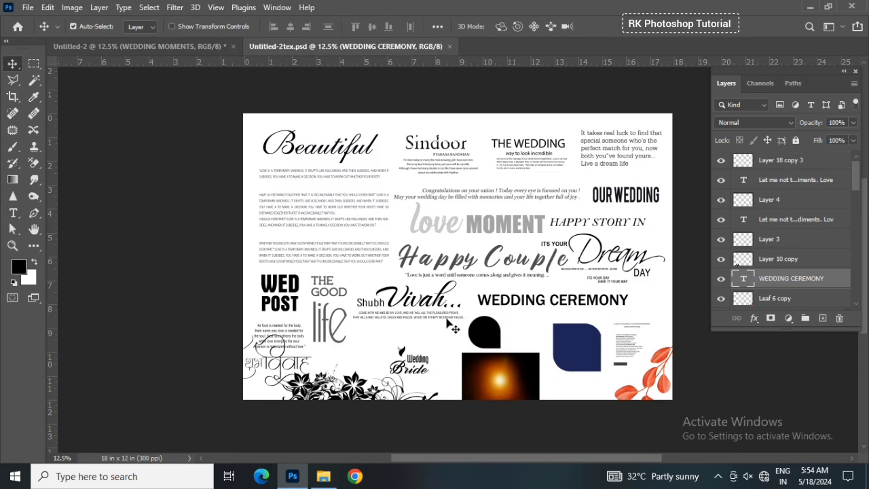
Place the Congratulations caption below the photo grid and scale it down to about 83%
mouse_move(493, 198)
mouse_down()
mouse_move(181, 46)
mouse_move(615, 354)
mouse_up()
drag(595, 384, 595, 386)
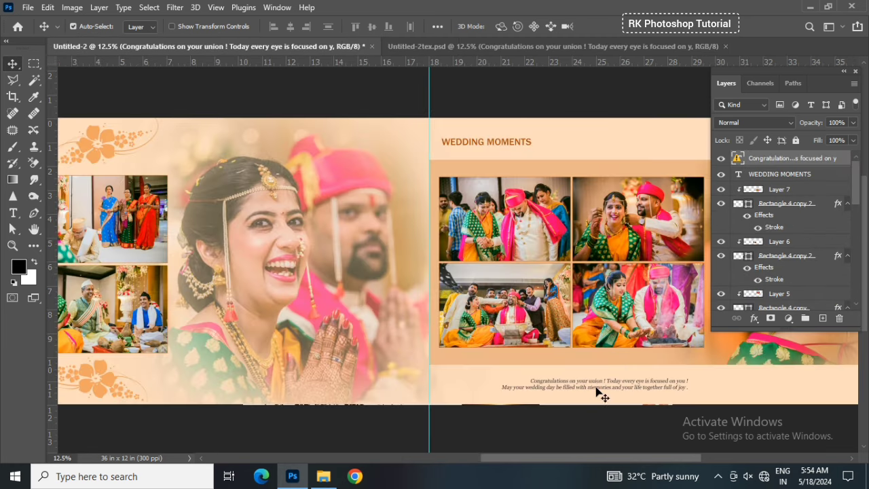
scroll(595, 386, right, 3)
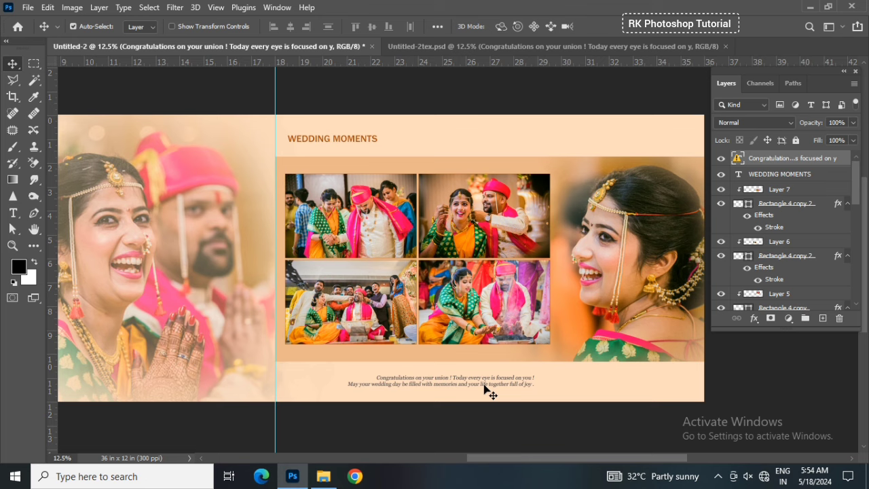
drag(503, 386, 534, 384)
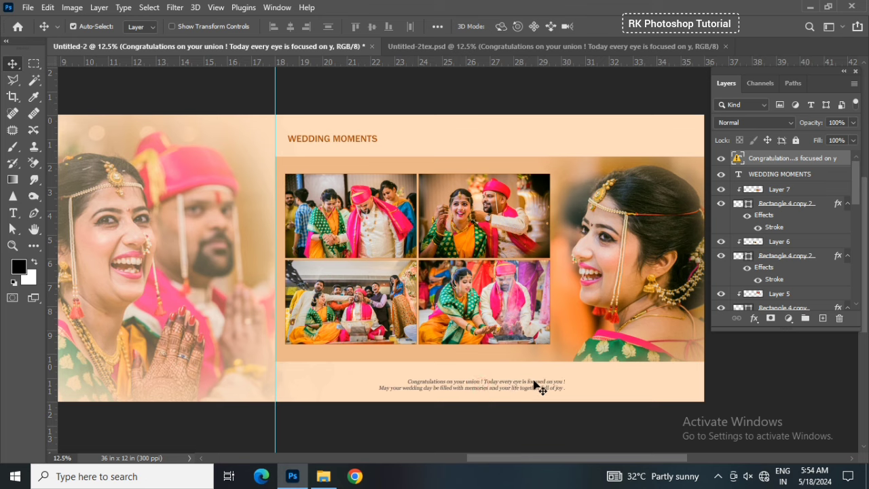
key(ctrl+t)
click(557, 234)
drag(566, 395, 543, 388)
key(Return)
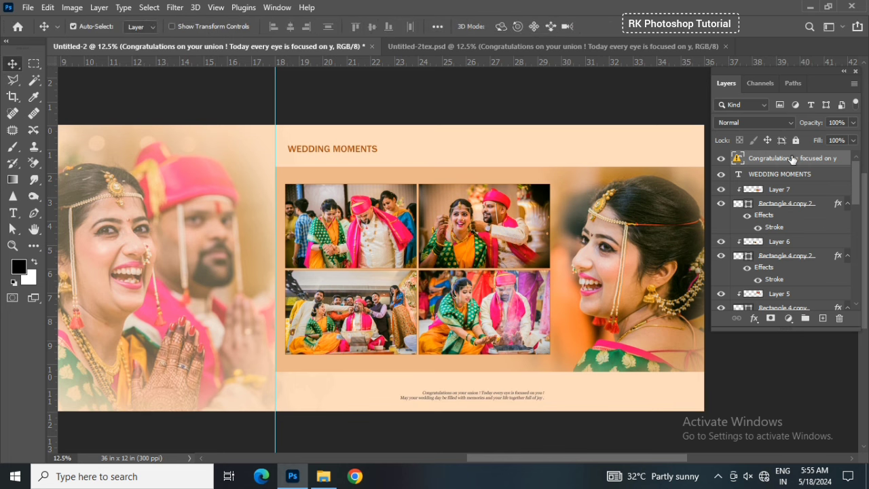
Give the caption a dark orange Color Overlay layer style
double_click(844, 161)
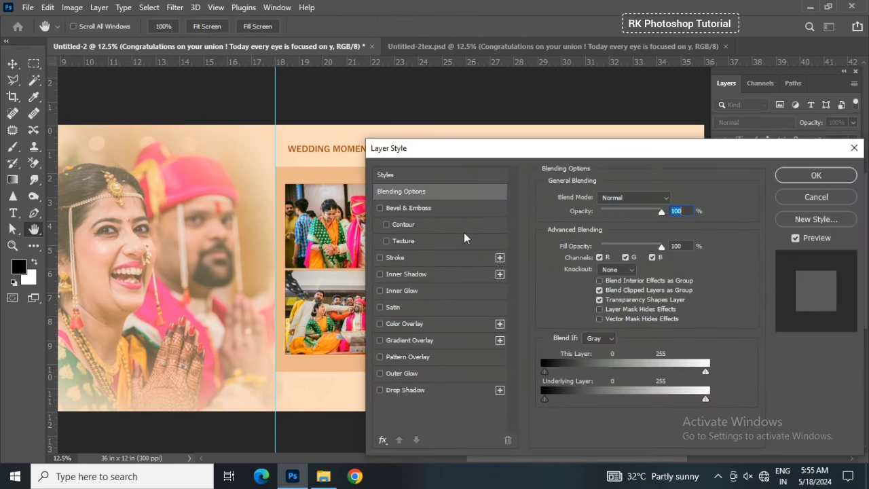
click(405, 324)
drag(676, 151, 789, 171)
click(787, 218)
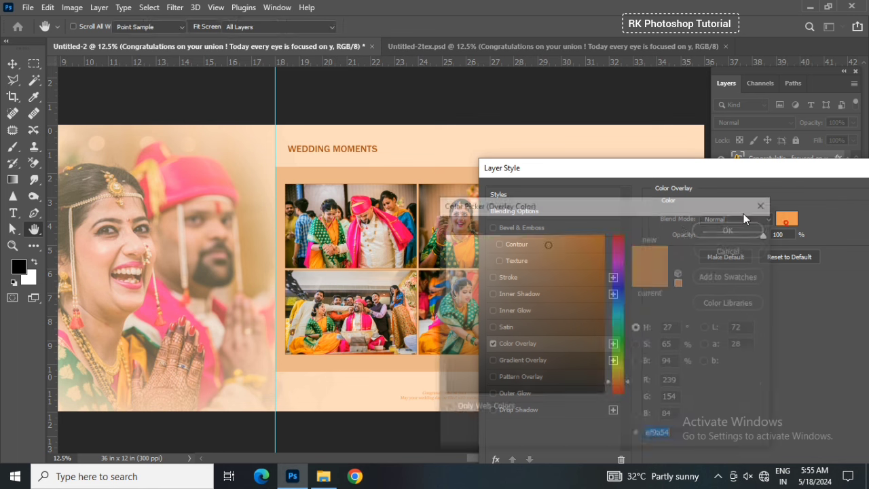
drag(577, 268, 596, 283)
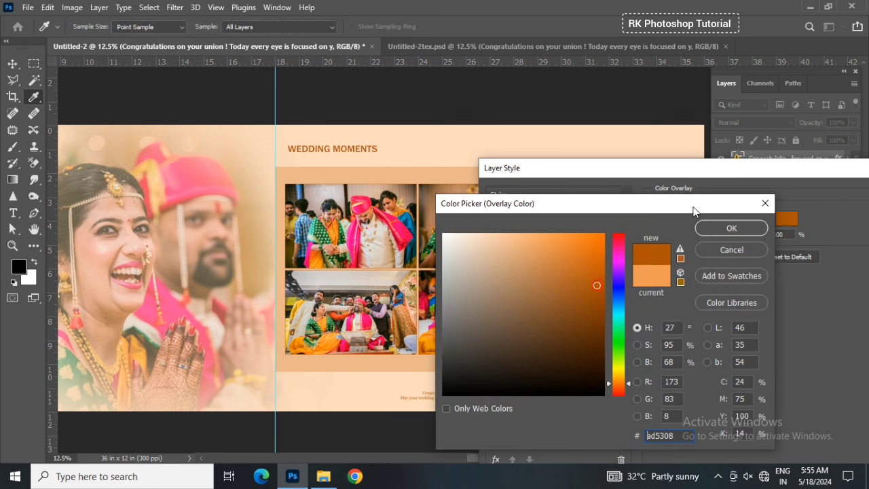
key(Return)
click(751, 239)
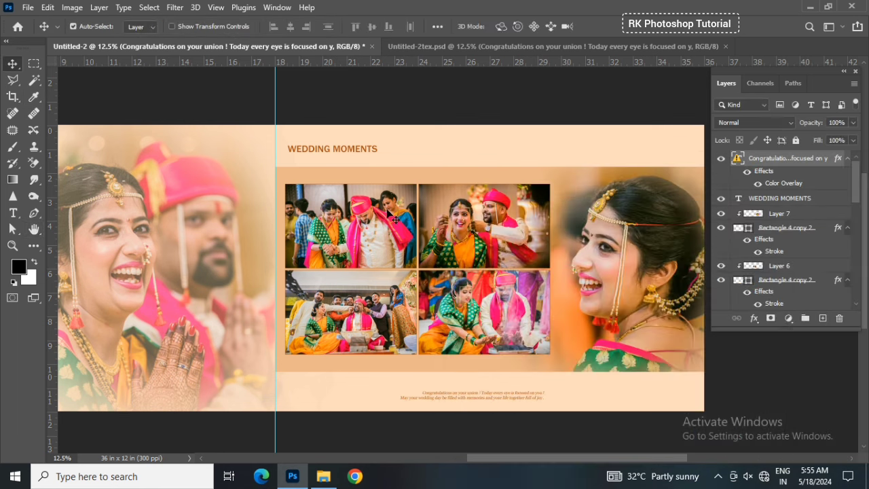
Nudge the WEDDING MOMENTS title down slightly and set its opacity to 49%
click(370, 151)
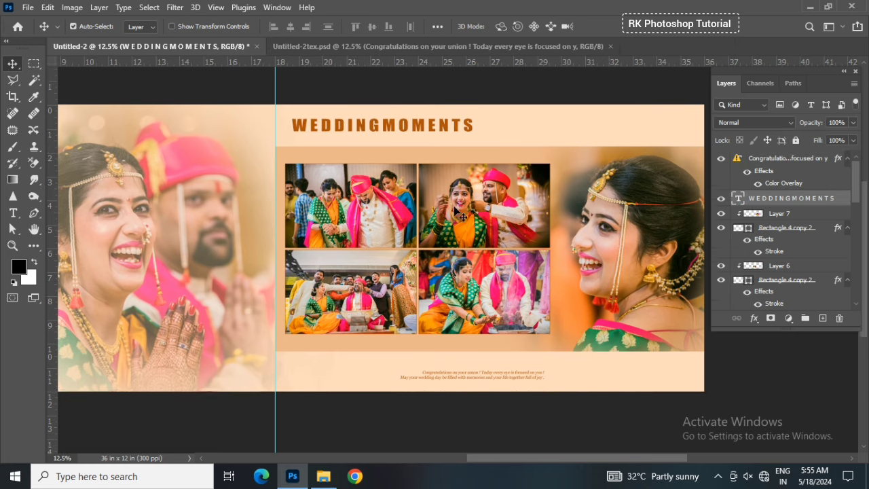
key(Down)
key(Down)
key(Down)
text(49)
key(Return)
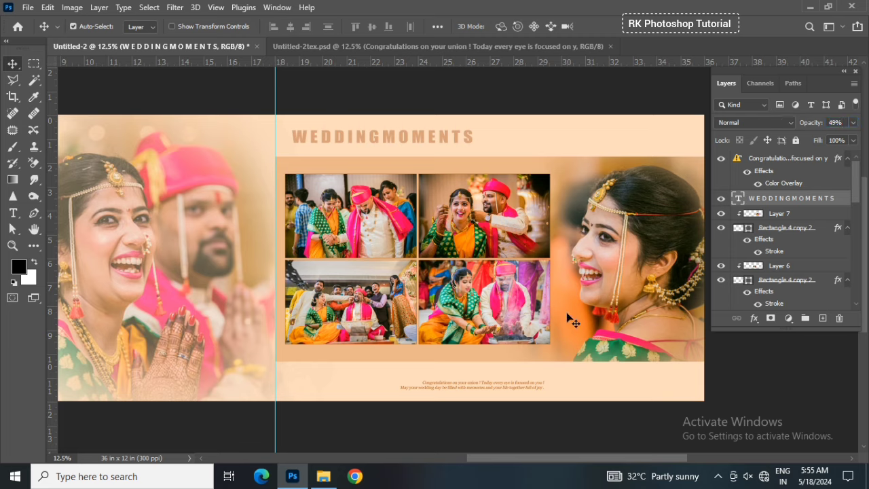
drag(572, 321, 494, 310)
Drag the floral ornament from Untitled-2tex.psd into the album spread
click(828, 174)
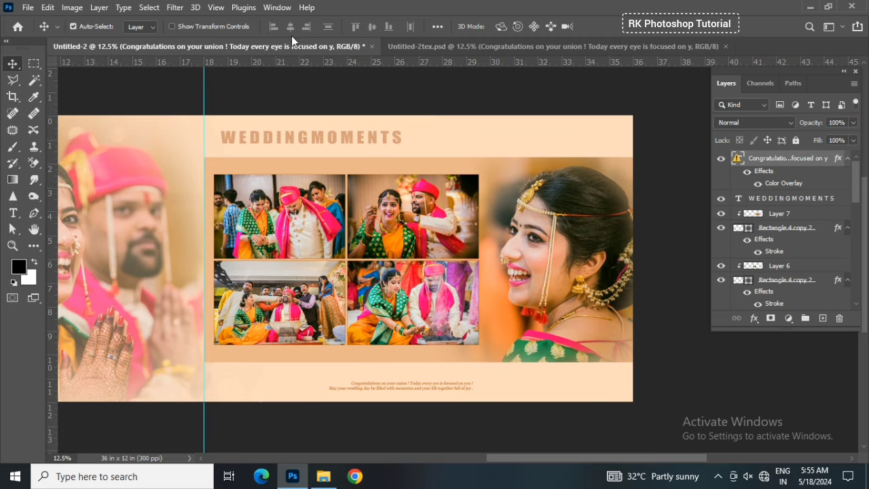
click(524, 46)
click(482, 334)
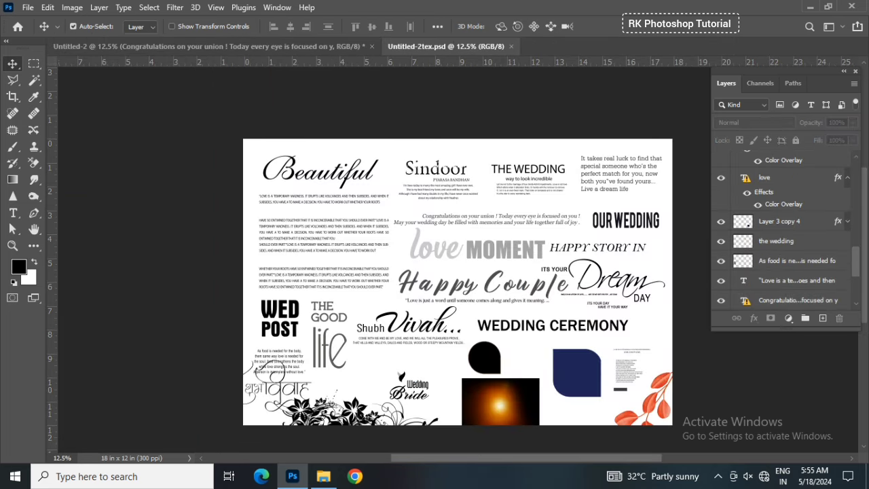
drag(373, 415, 491, 116)
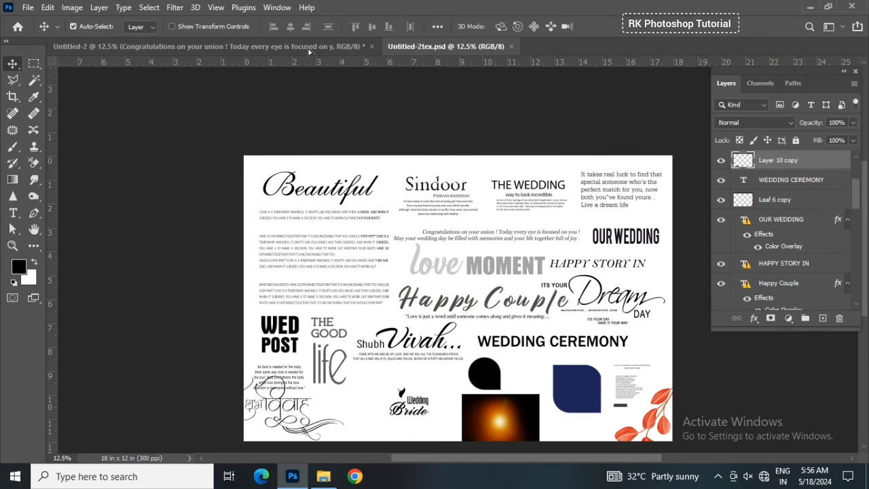
drag(635, 153, 635, 153)
Flip the floral horizontally and vertically, move it to the top-right, and enlarge it
key(ctrl+t)
right_click(403, 171)
click(421, 422)
drag(414, 170, 534, 168)
right_click(534, 168)
click(552, 426)
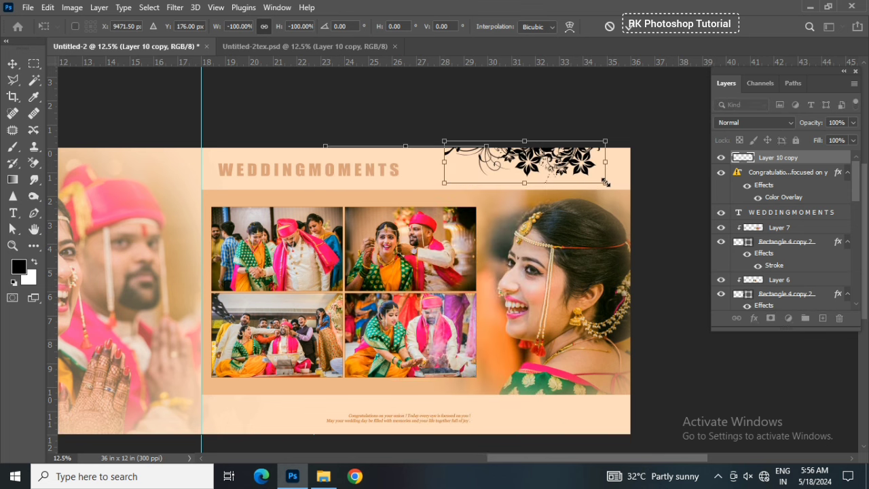
drag(605, 182, 631, 189)
key(Return)
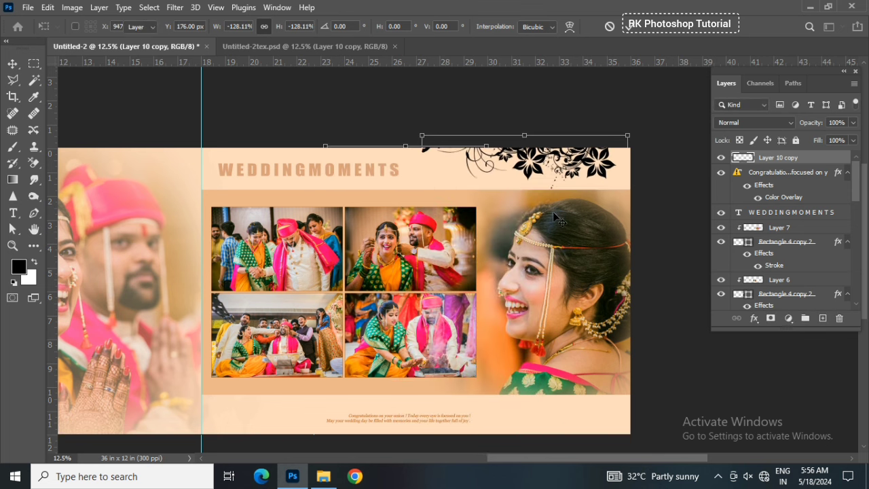
scroll(553, 211, down, 1)
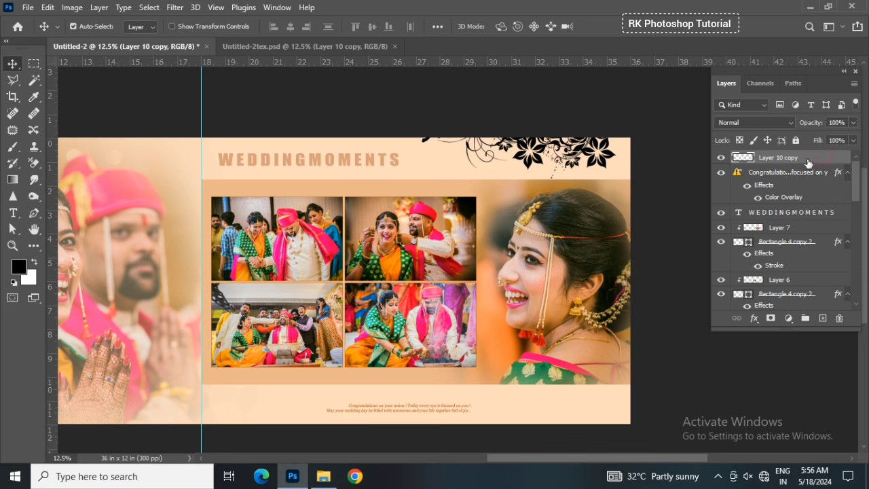
Tint the floral with an orange Color Overlay and fade it to 32% opacity
double_click(808, 163)
mouse_move(506, 147)
mouse_down()
mouse_move(757, 101)
mouse_move(726, 133)
mouse_move(389, 219)
mouse_up()
click(625, 275)
click(615, 246)
drag(810, 129, 767, 128)
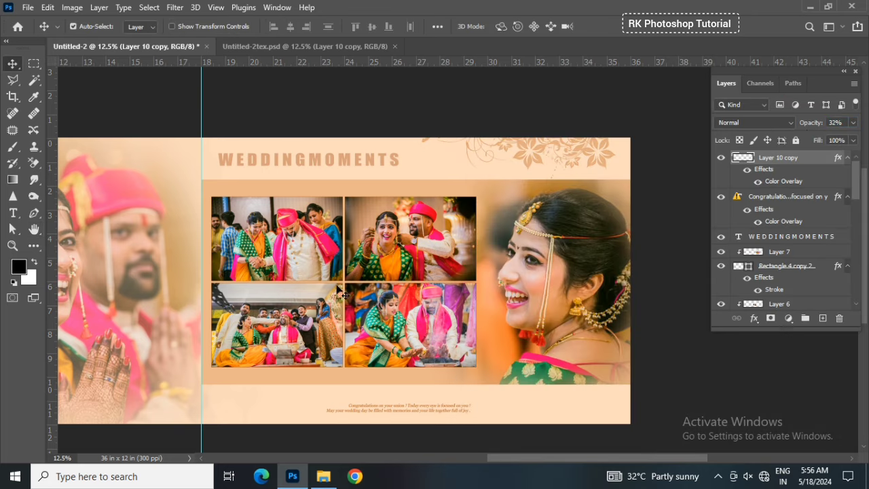
drag(359, 301, 406, 264)
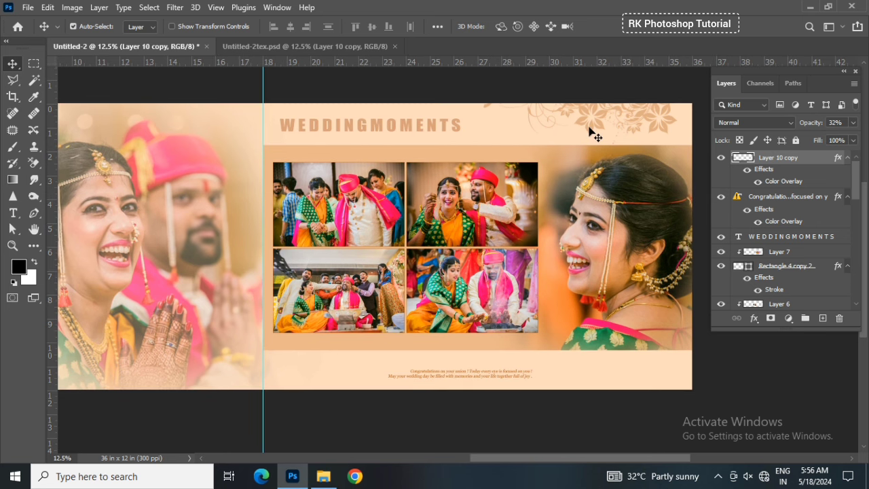
Duplicate the flourish, flip the copy vertically, and move it to the bottom-right corner
drag(591, 136, 362, 384)
key(ctrl+t)
right_click(373, 381)
click(407, 366)
key(Return)
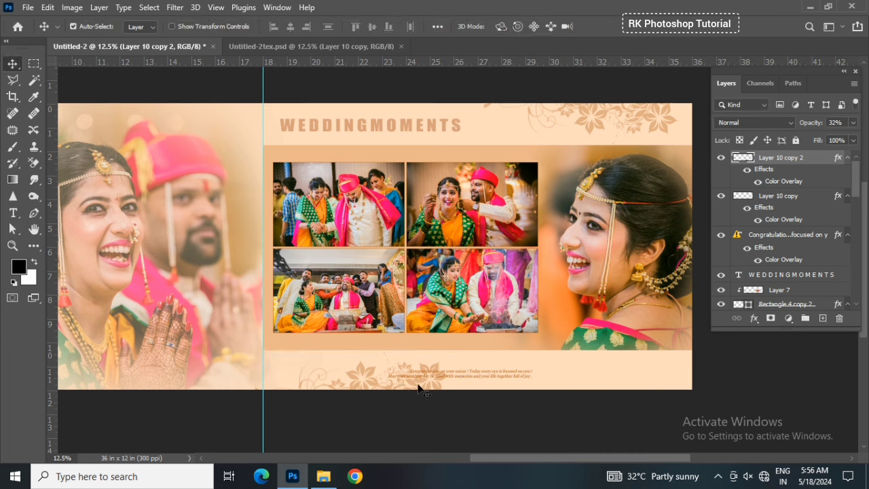
mouse_move(426, 386)
mouse_down()
mouse_move(628, 387)
mouse_move(671, 378)
mouse_up()
Shift the caption left and nudge the bottom-right flourish flush against the page edge
drag(495, 378, 425, 377)
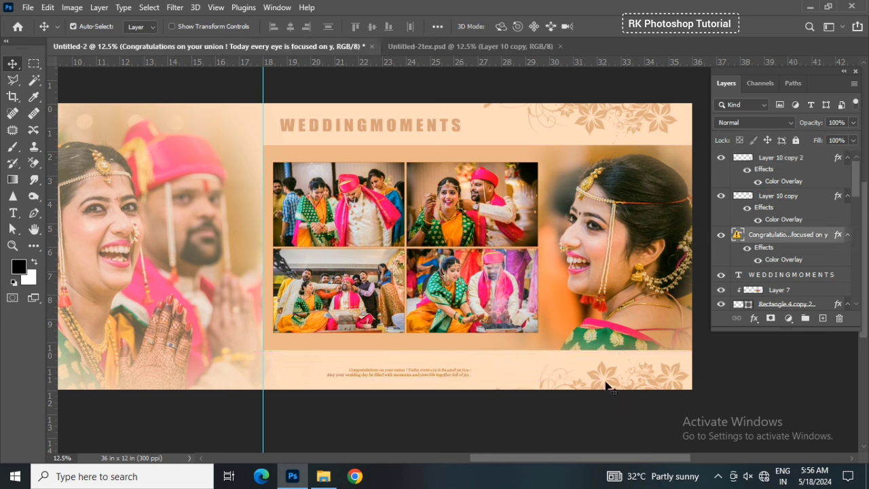
drag(615, 386, 606, 383)
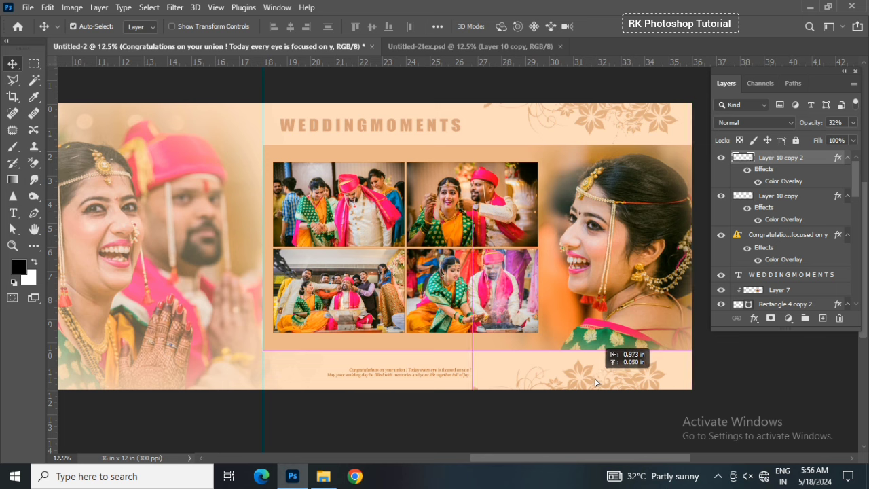
drag(607, 384, 606, 381)
key(Left)
key(Left)
key(Left)
key(Left)
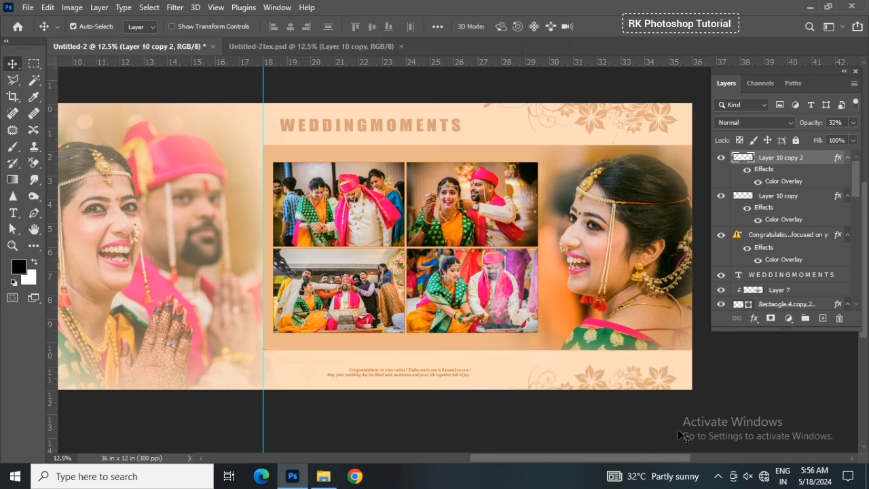
key(Left)
key(Left)
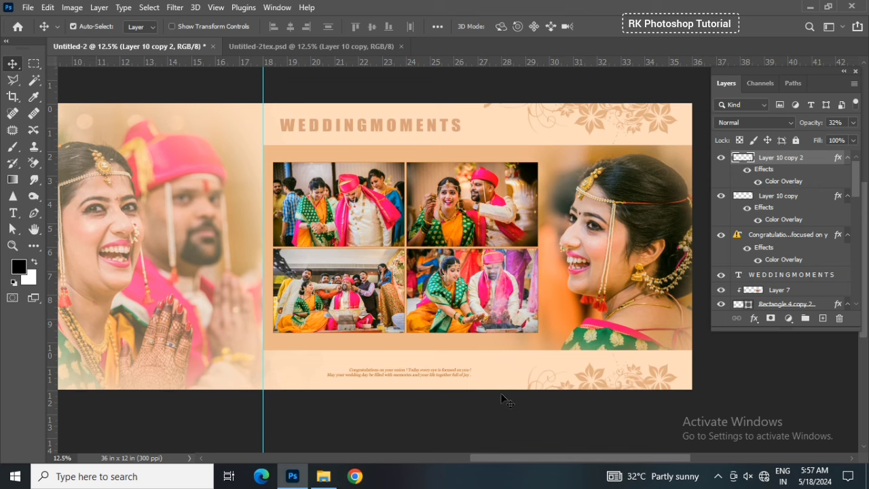
Resize the WEDDING MOMENTS title text to 30 pt
scroll(520, 412, up, 1)
shift+click(813, 215)
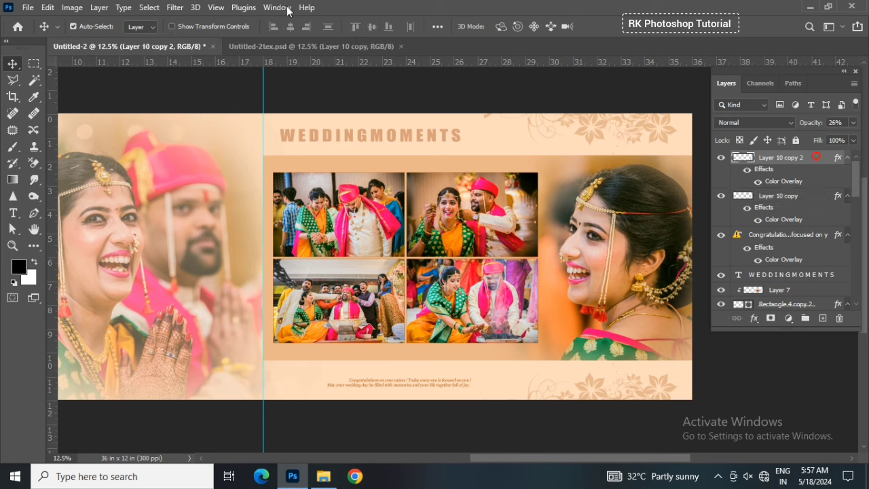
double_click(738, 274)
click(348, 26)
click(348, 150)
click(13, 63)
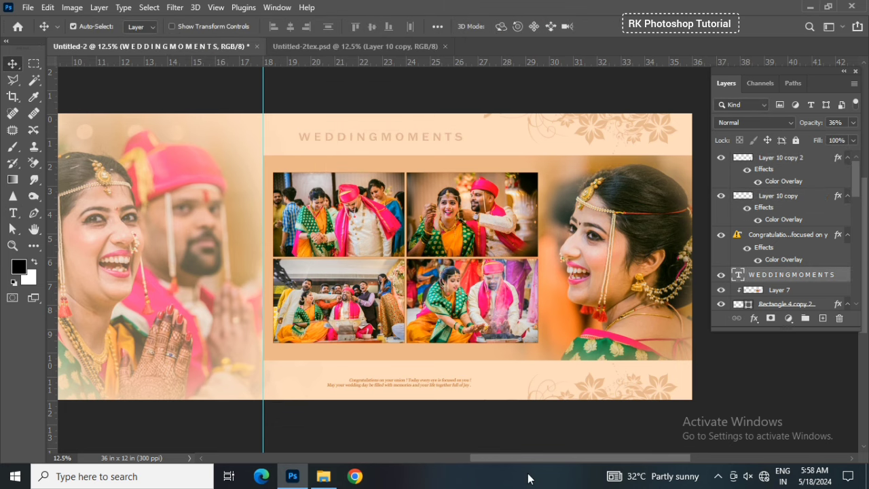
drag(523, 459, 485, 461)
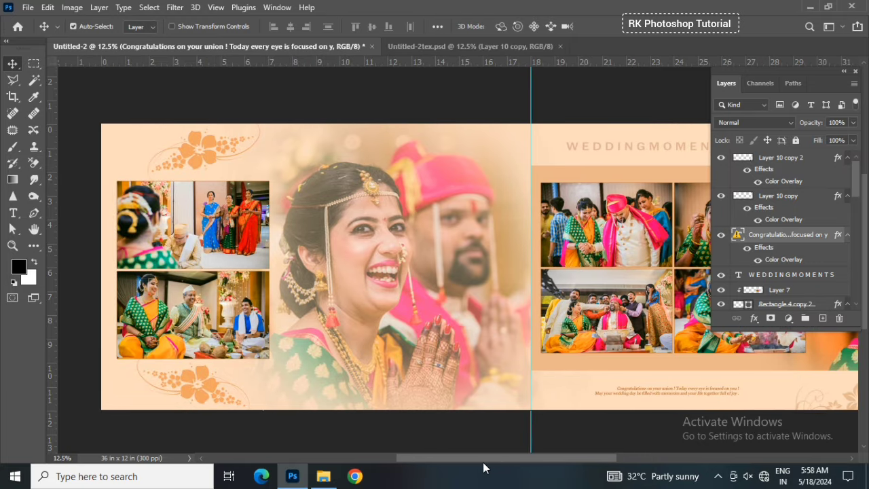
Set the couple photo Layer 3 to 81% opacity and view the spread with panels hidden
click(432, 263)
drag(815, 123, 824, 123)
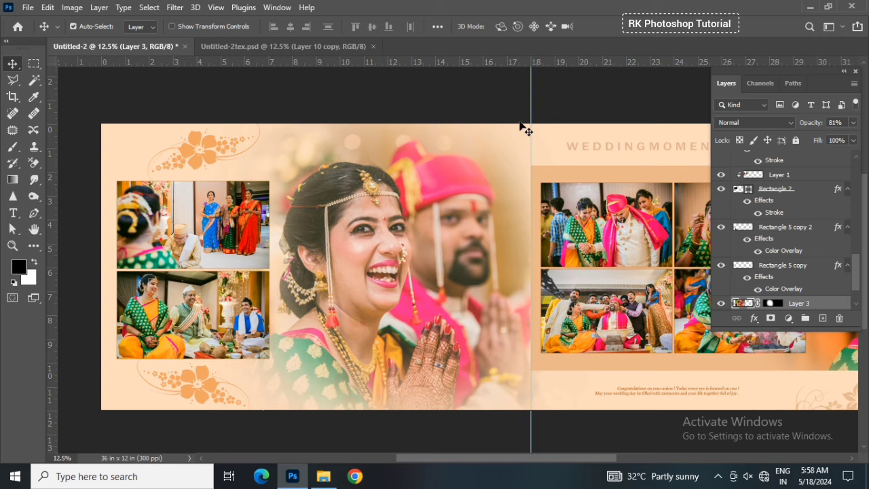
key(Tab)
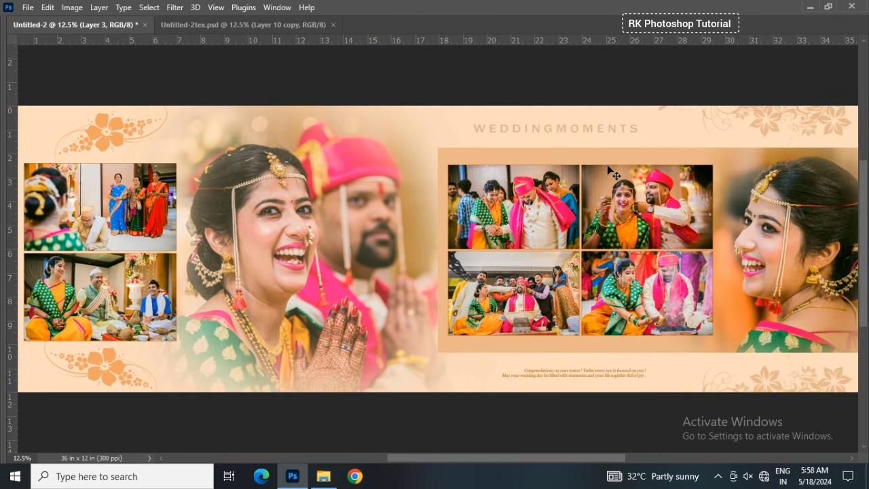